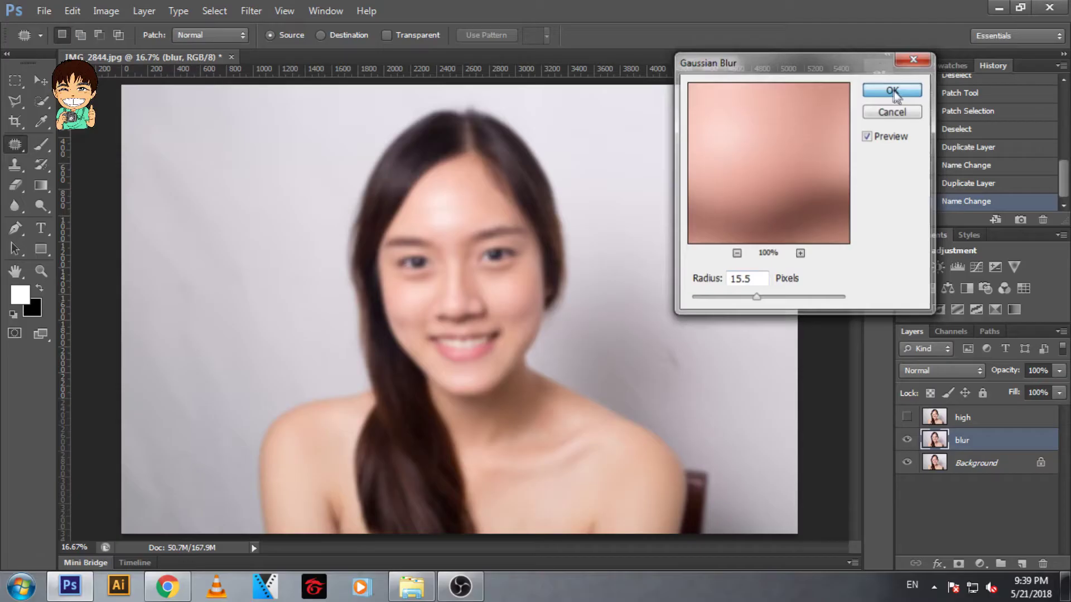
Drag IMG_2844.jpg from the Explorer export folder onto Photoshop to open it
left_click(892, 91)
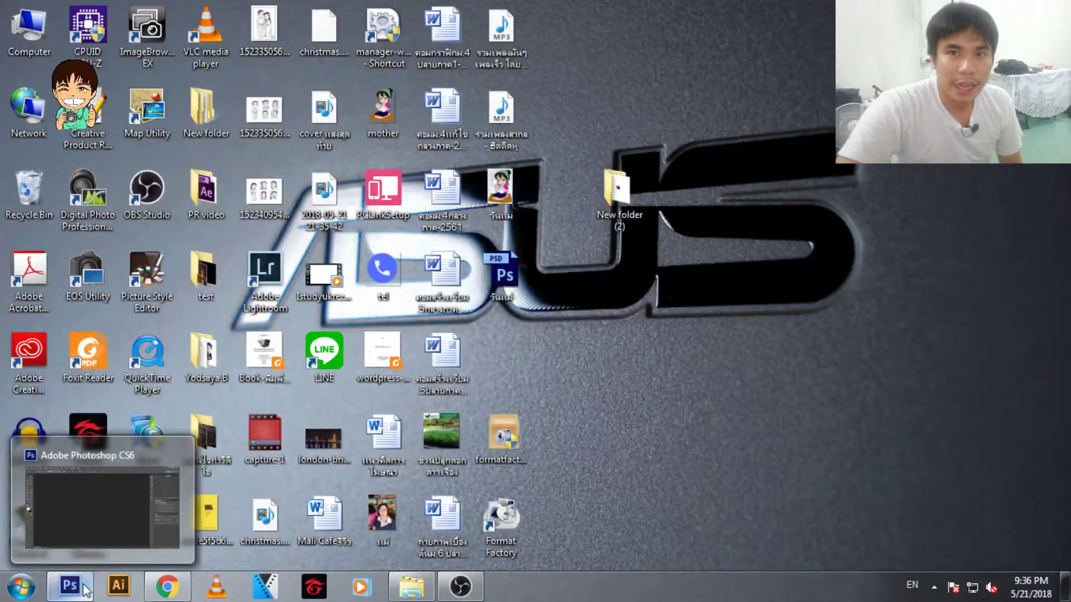
left_click(71, 585)
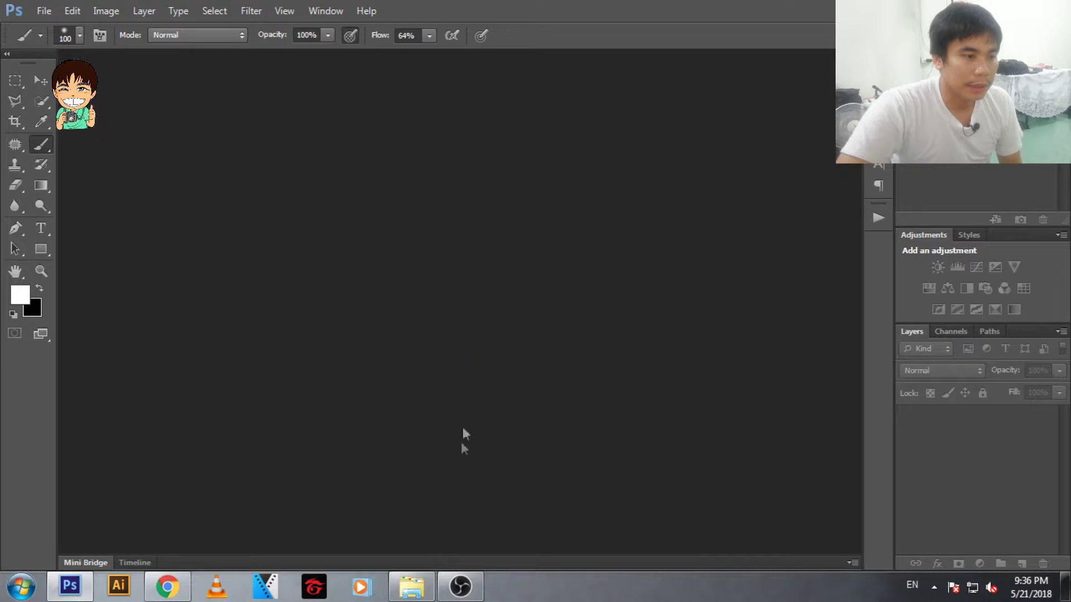
mouse_move(411, 587)
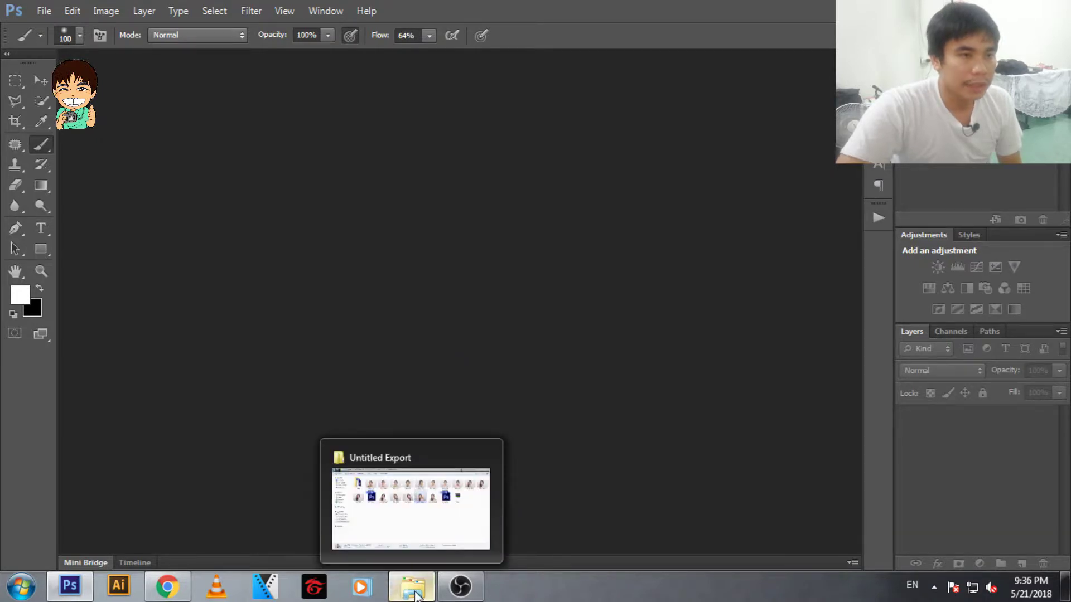
left_click(415, 592)
mouse_move(598, 226)
left_mouse_down()
mouse_move(70, 586)
mouse_move(282, 346)
left_mouse_up()
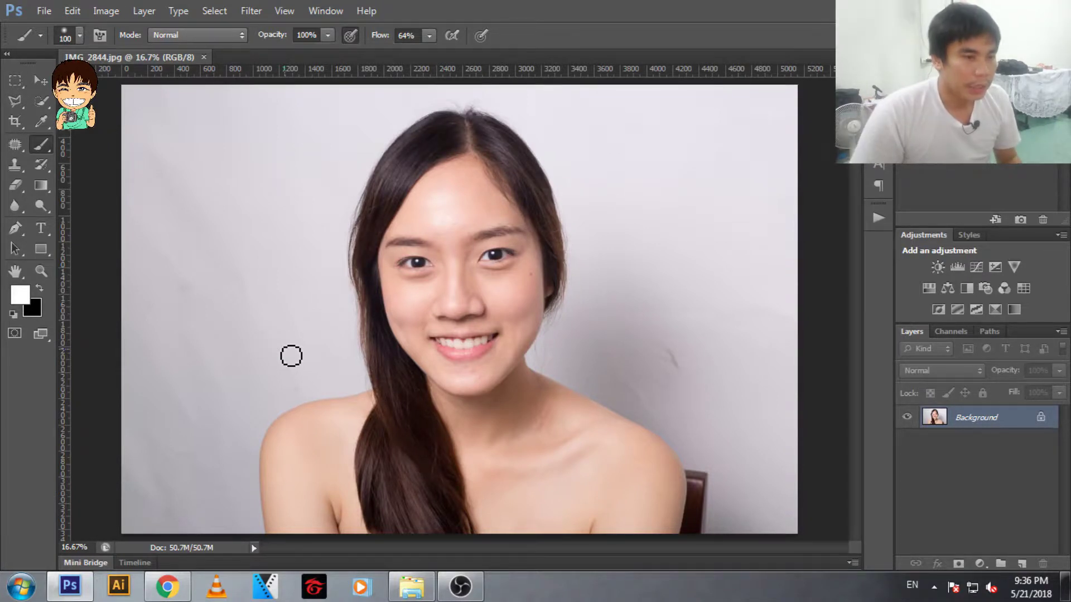
Zoom in and patch out the cheek spot and the chin blemishes with the Patch Tool
key("ctrl+plus")
key("ctrl+plus")
key("ctrl+plus")
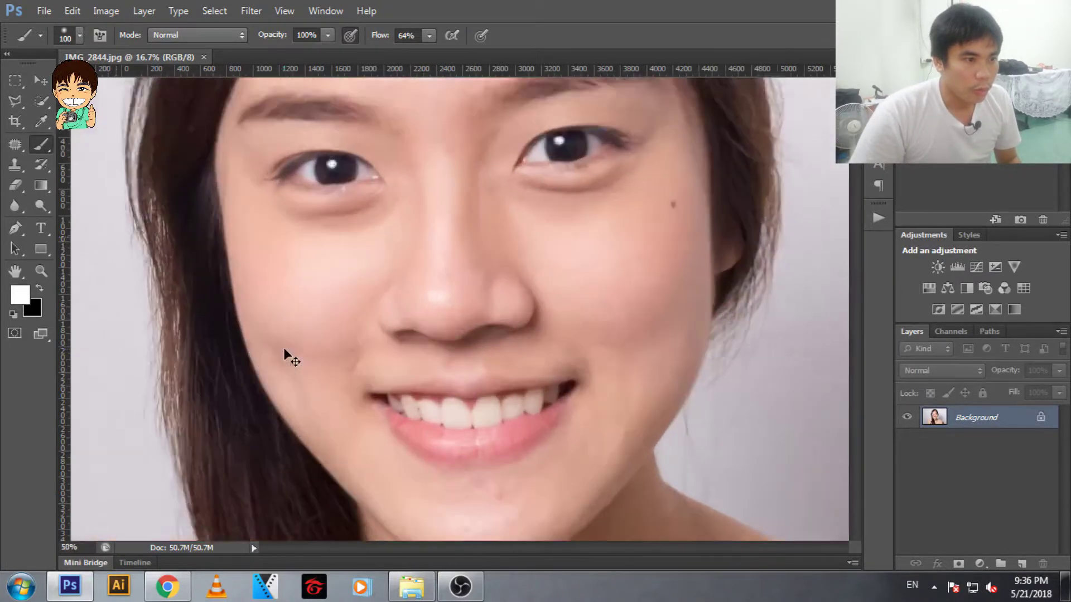
key("ctrl+plus")
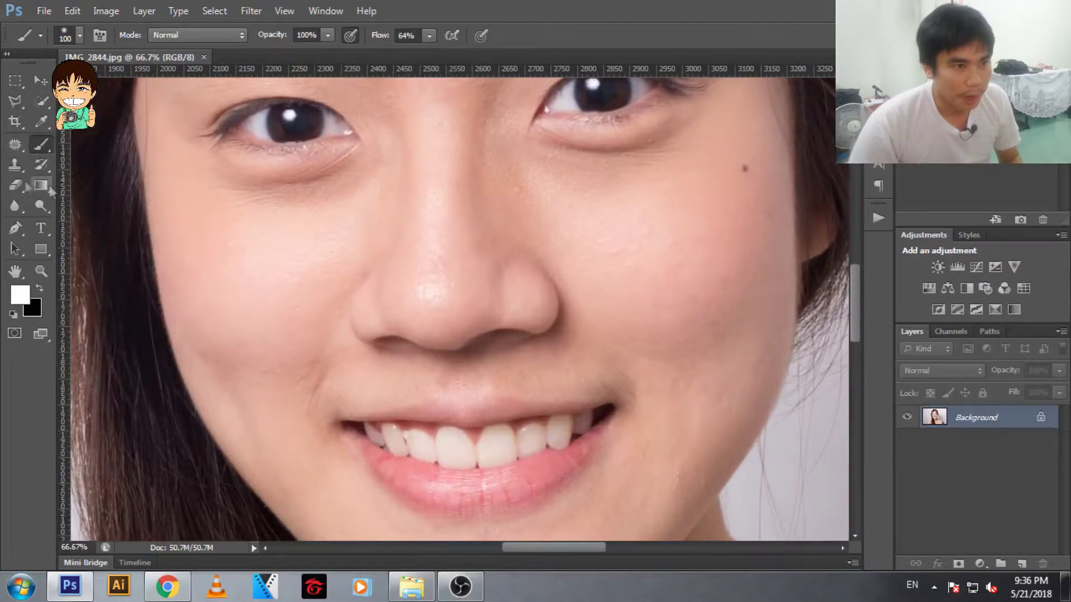
left_click(14, 146)
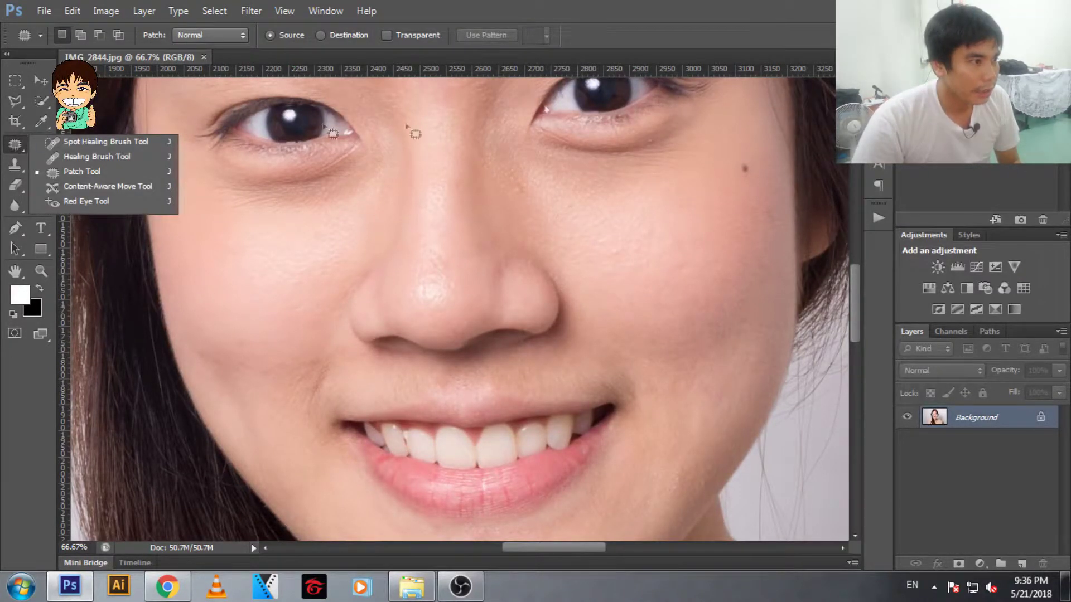
left_click(14, 144)
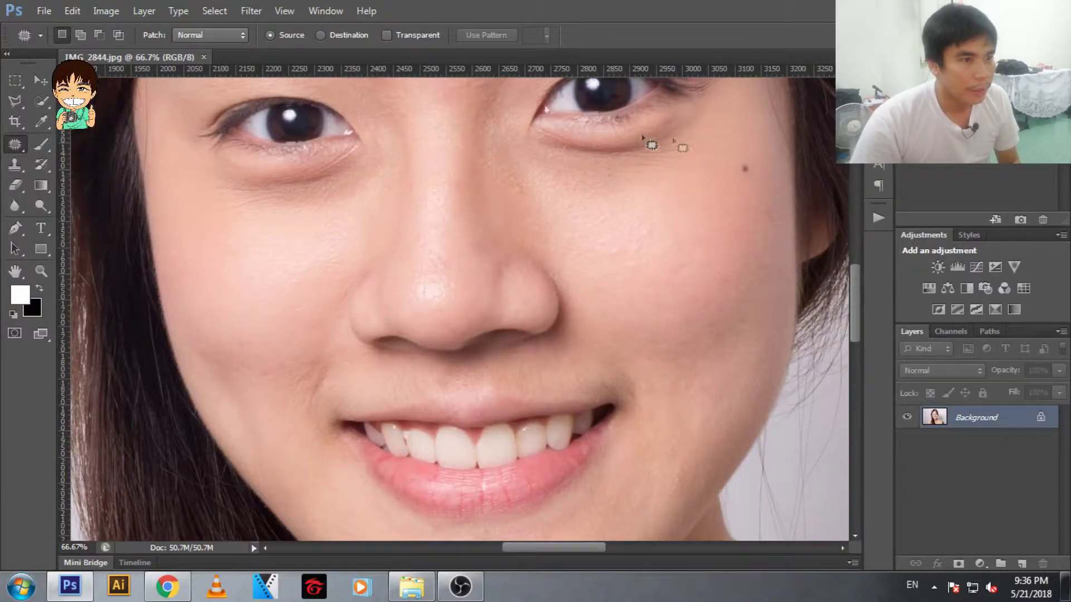
scroll(697, 190, "up", 2)
scroll(697, 200, "right", 2)
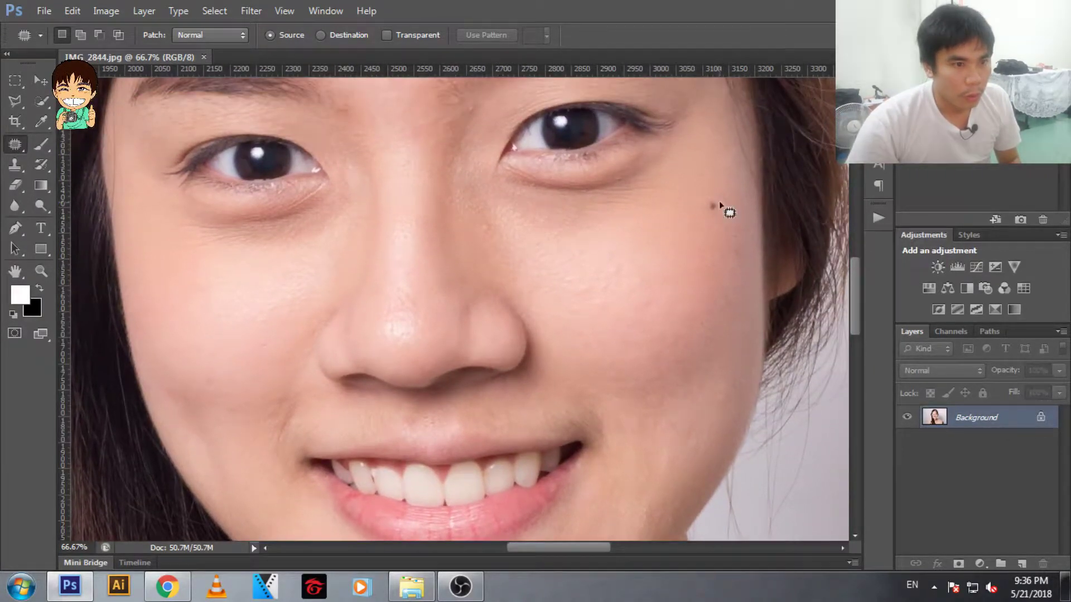
mouse_move(718, 203)
left_mouse_down()
mouse_move(703, 210)
mouse_move(712, 211)
left_mouse_up()
left_click_drag(301, 347, 354, 187)
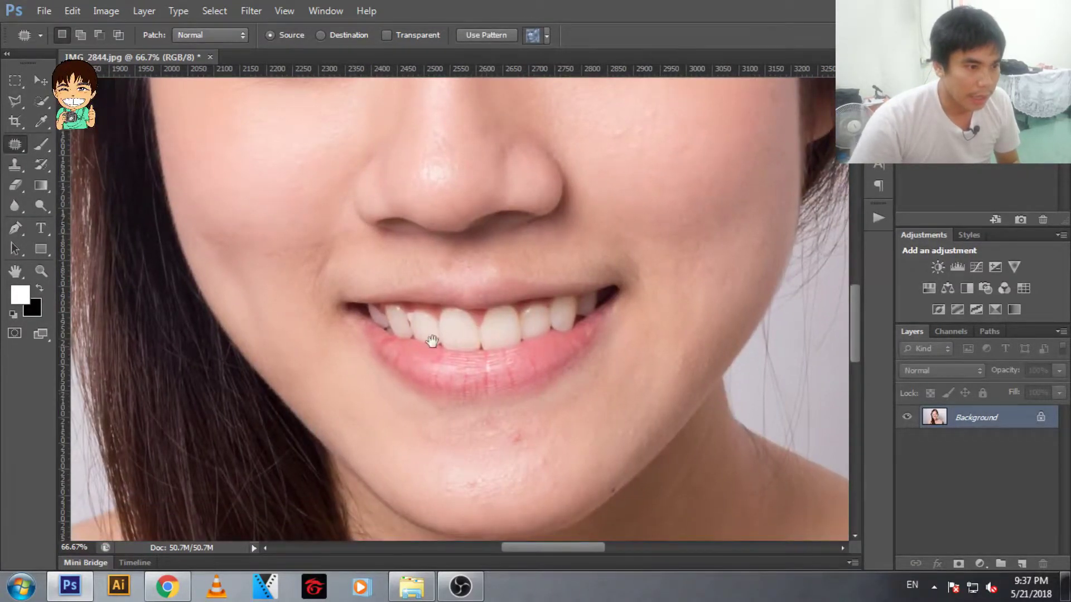
mouse_move(522, 440)
left_mouse_down()
mouse_move(478, 496)
mouse_move(474, 487)
mouse_move(498, 481)
left_mouse_up()
key("ctrl+d")
key("ctrl+d")
left_click_drag(617, 440, 533, 373)
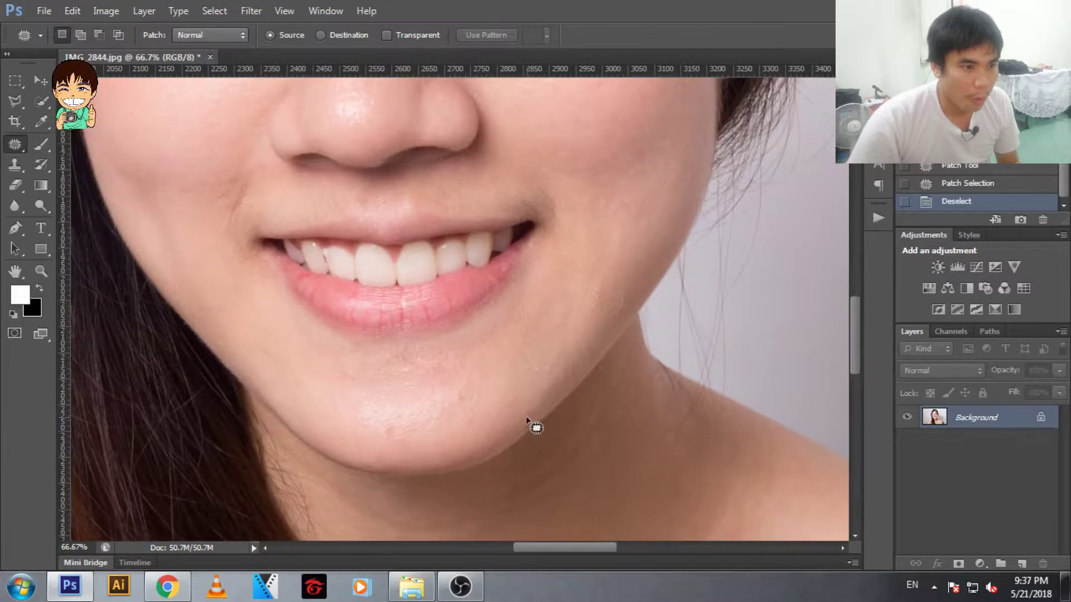
left_click_drag(535, 428, 550, 390)
key("ctrl+d")
left_click_drag(357, 420, 364, 417)
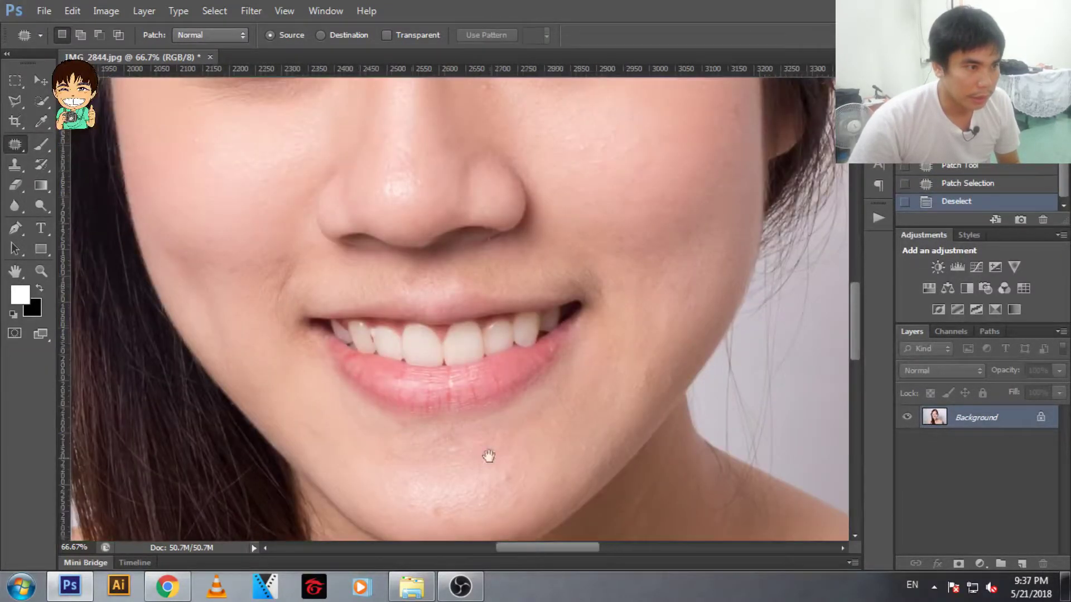
Patch out the dark marks on the front tooth at 100%, comparing before and after
mouse_move(273, 78)
left_mouse_down()
mouse_move(424, 287)
mouse_move(422, 301)
mouse_move(392, 239)
mouse_move(344, 220)
left_mouse_up()
key("ctrl+plus")
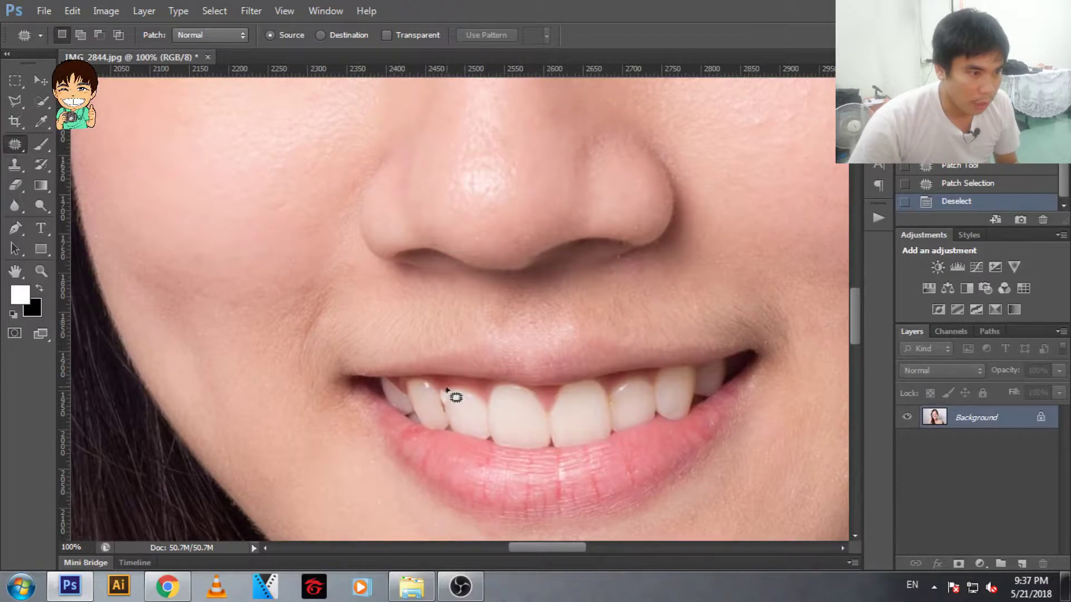
mouse_move(435, 403)
left_mouse_down()
mouse_move(447, 413)
mouse_move(455, 399)
left_mouse_up()
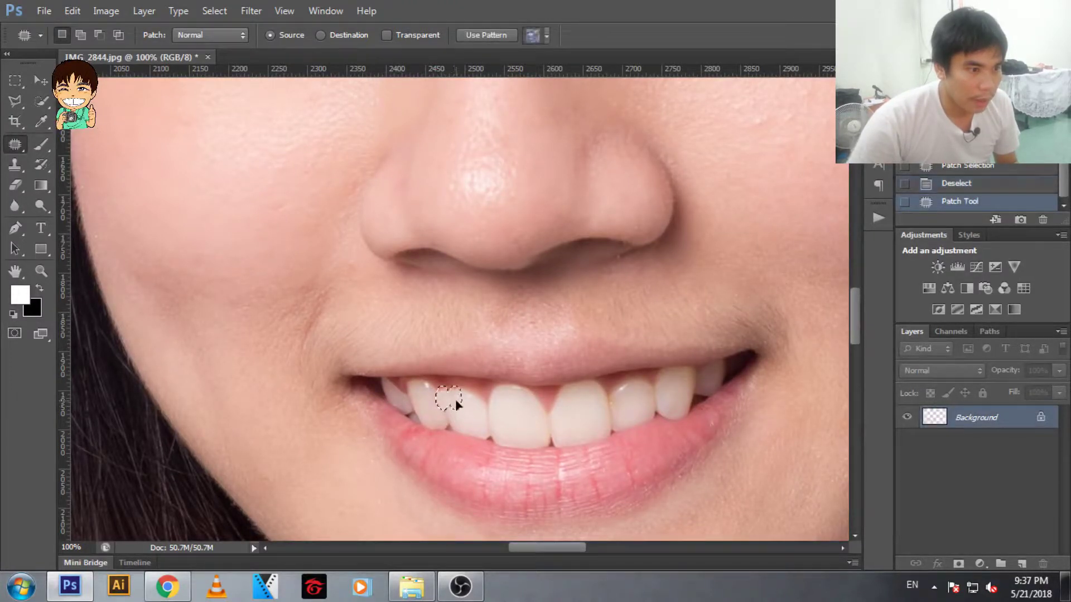
key("ctrl+z")
left_click_drag(442, 400, 450, 409)
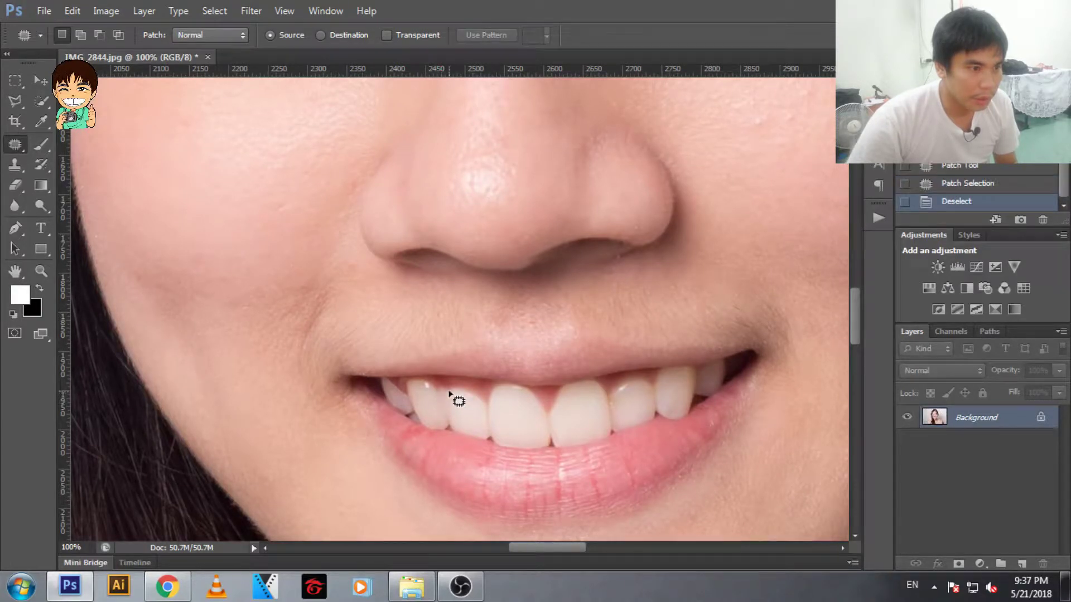
left_click_drag(453, 402, 449, 406)
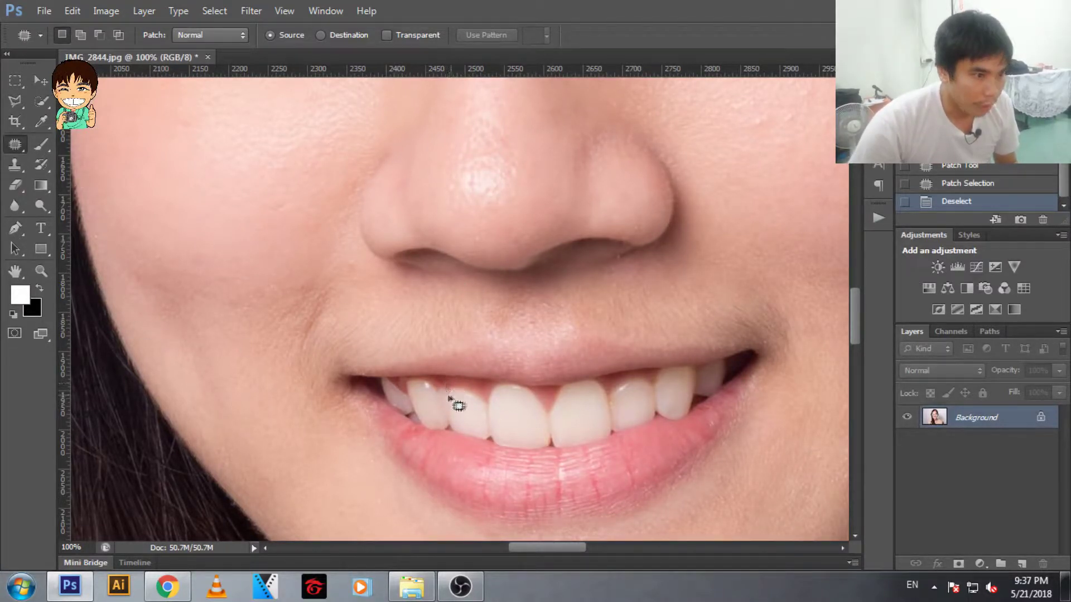
key("ctrl+alt+z")
key("ctrl+alt+z")
key("ctrl+shift+z")
key("ctrl+shift+z")
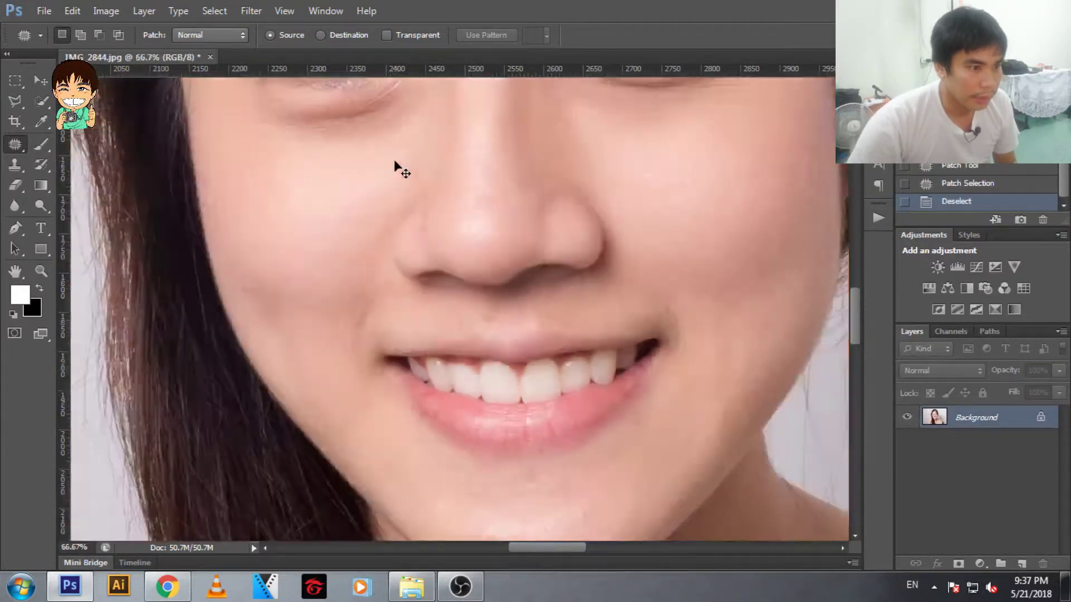
Zoom back out to show the whole photo
key("ctrl+minus")
key("ctrl+minus")
key("ctrl+minus")
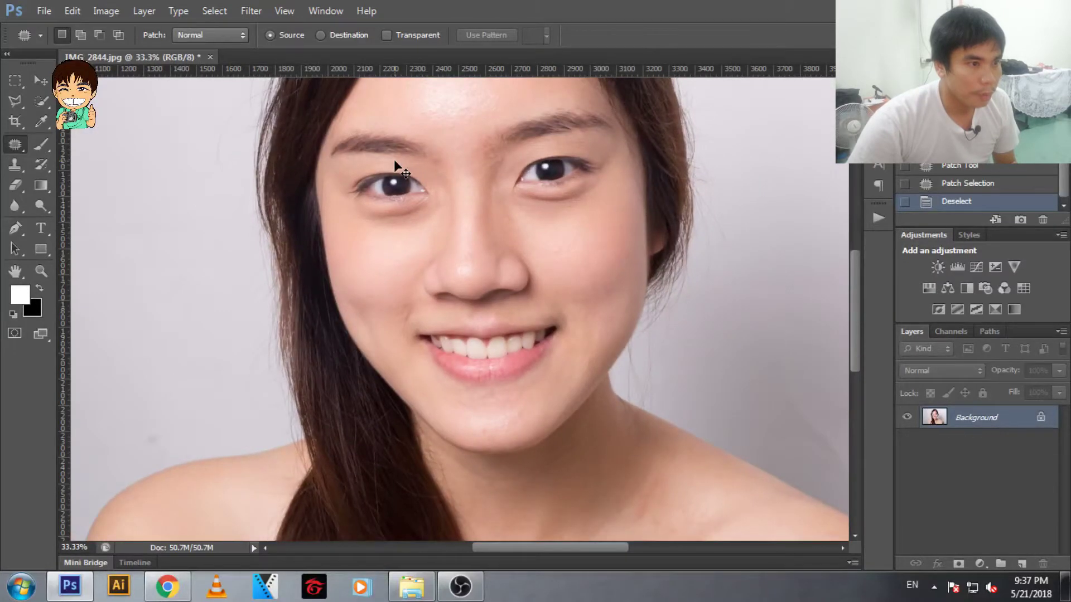
key("ctrl+minus")
key("ctrl+minus")
key("ctrl+plus")
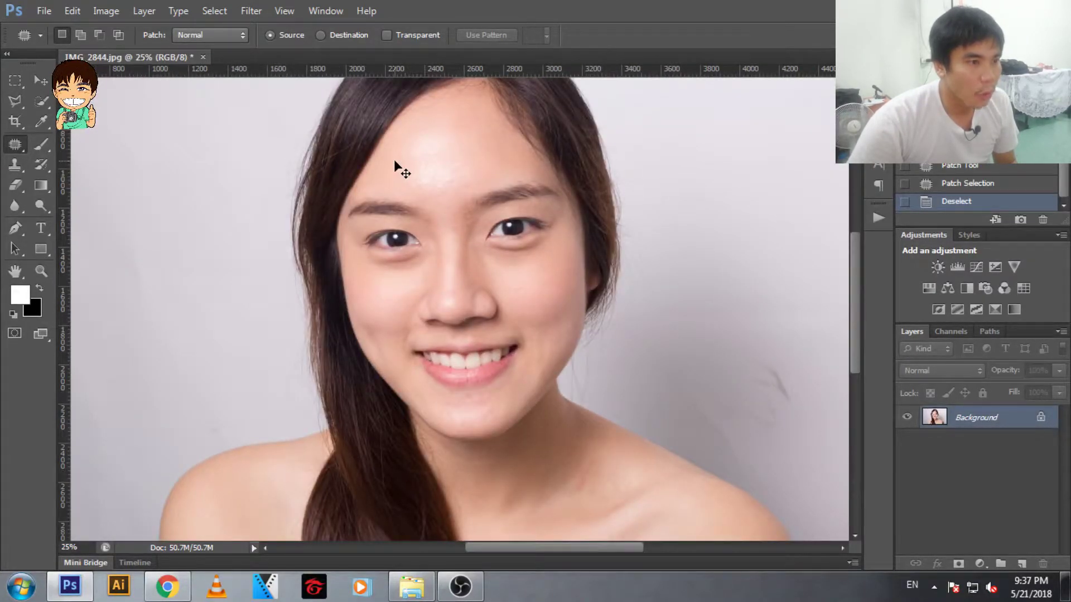
key("ctrl+plus")
key("ctrl+minus")
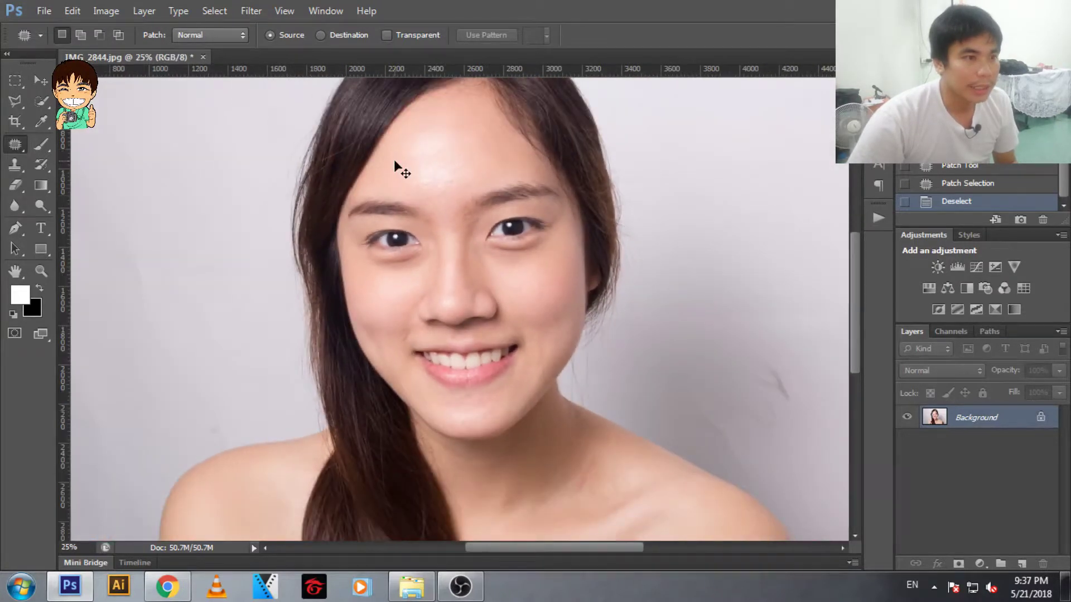
key("ctrl+minus")
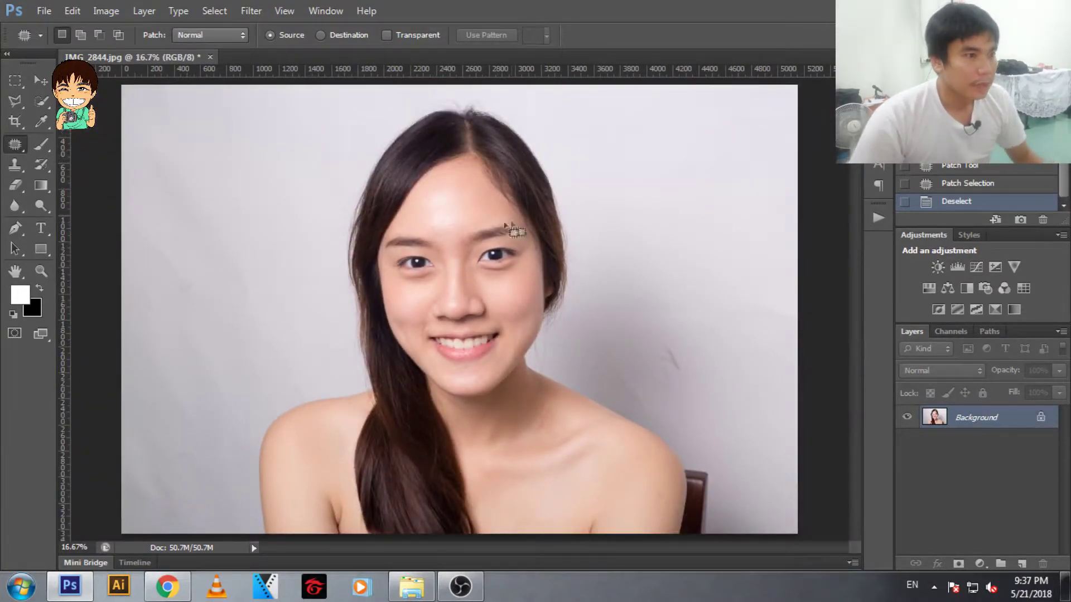
Duplicate the Background layer and name the copy 'blur'
mouse_move(973, 424)
left_mouse_down()
mouse_move(987, 426)
mouse_move(1022, 564)
left_mouse_up()
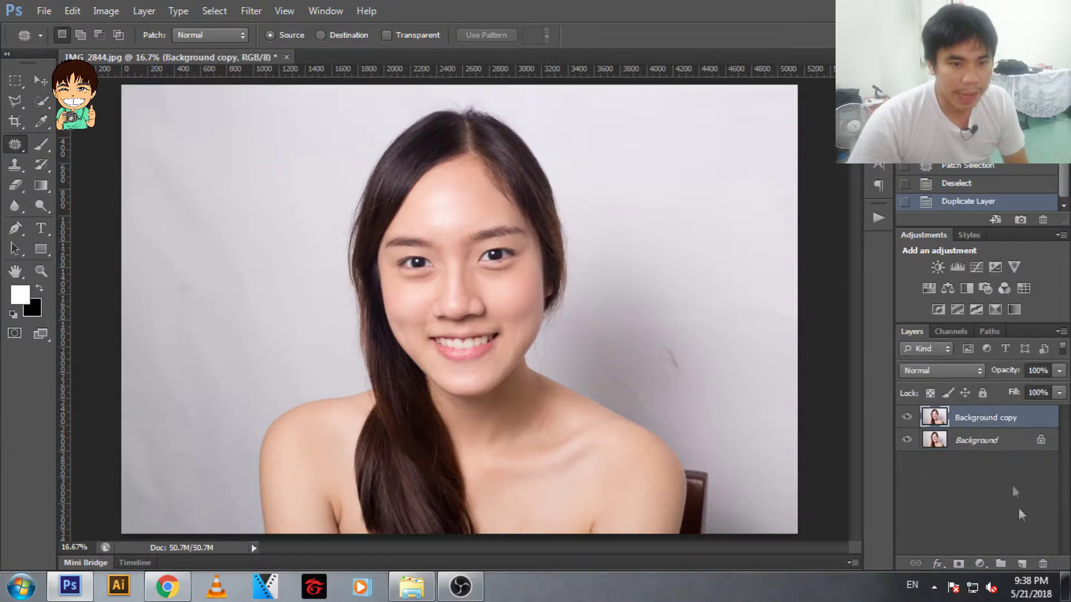
double_click(986, 419)
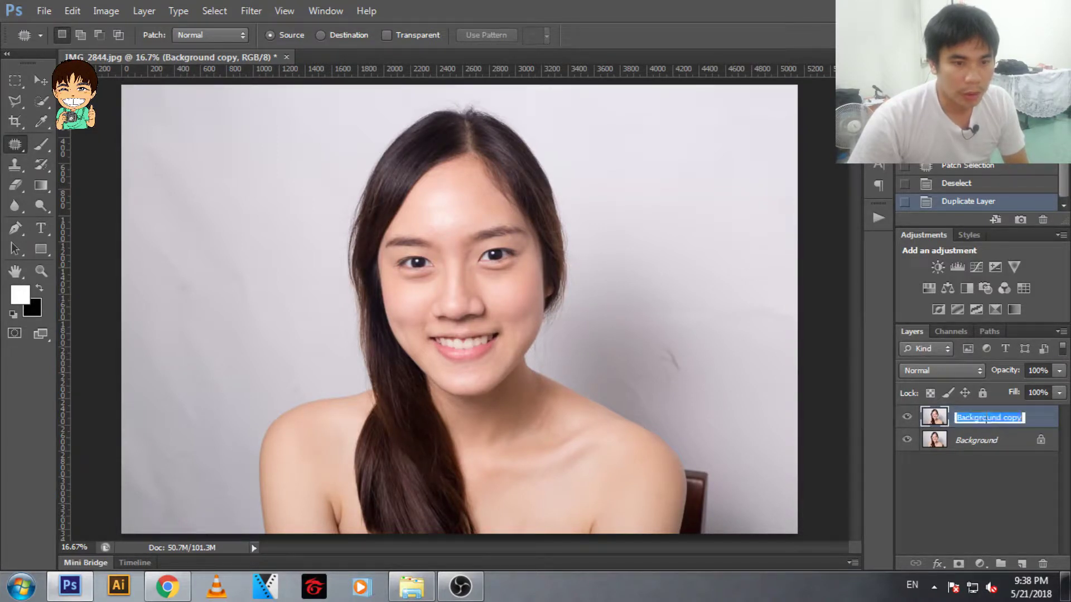
type("b")
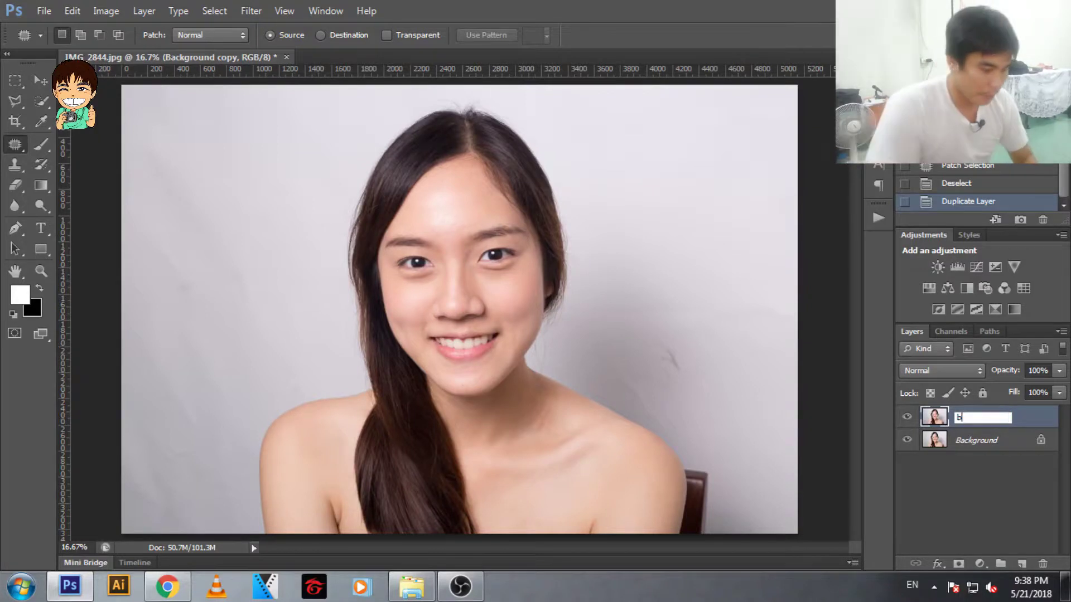
type("lur")
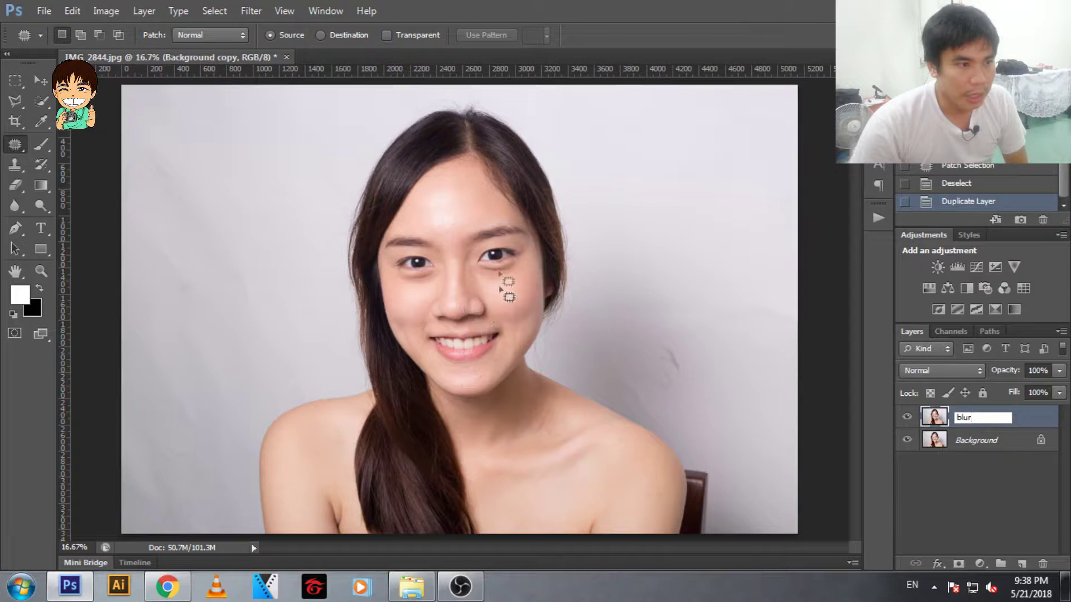
left_click(976, 440)
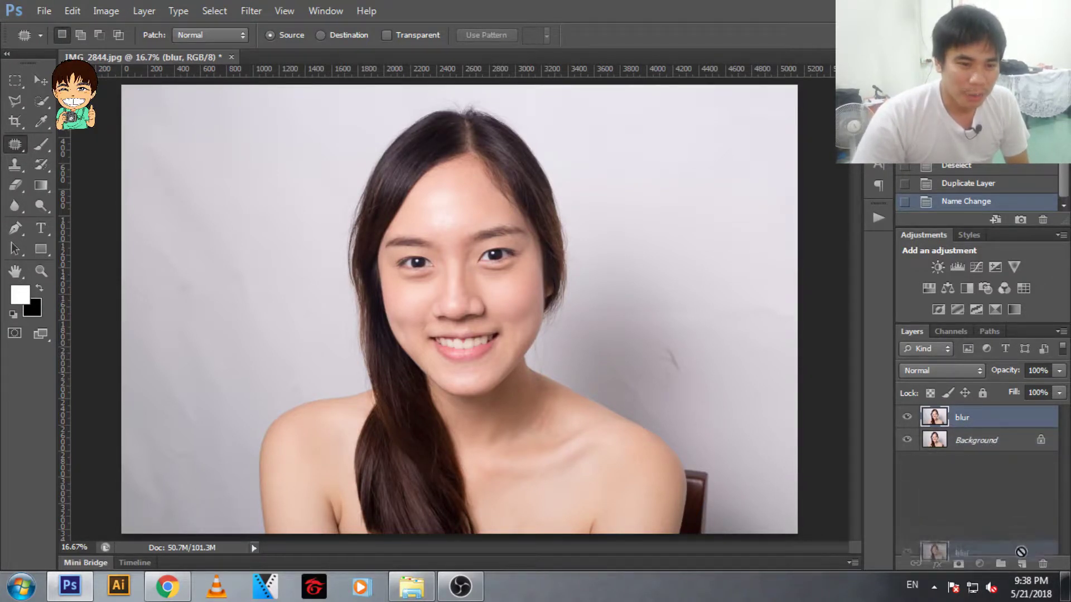
Duplicate the blur layer and name the copy 'high'
left_click_drag(983, 415, 1021, 563)
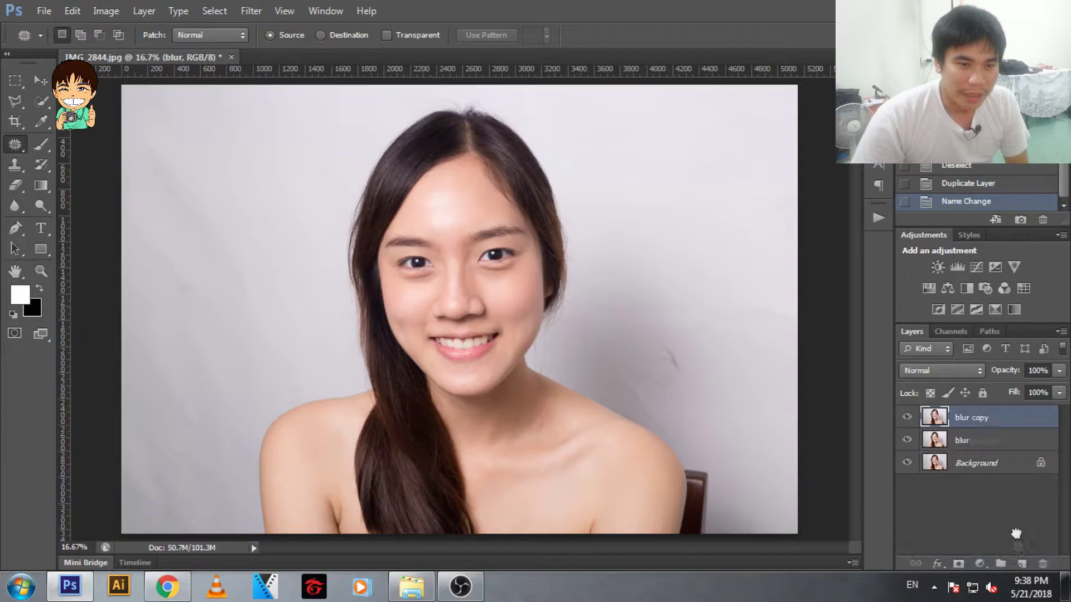
double_click(965, 418)
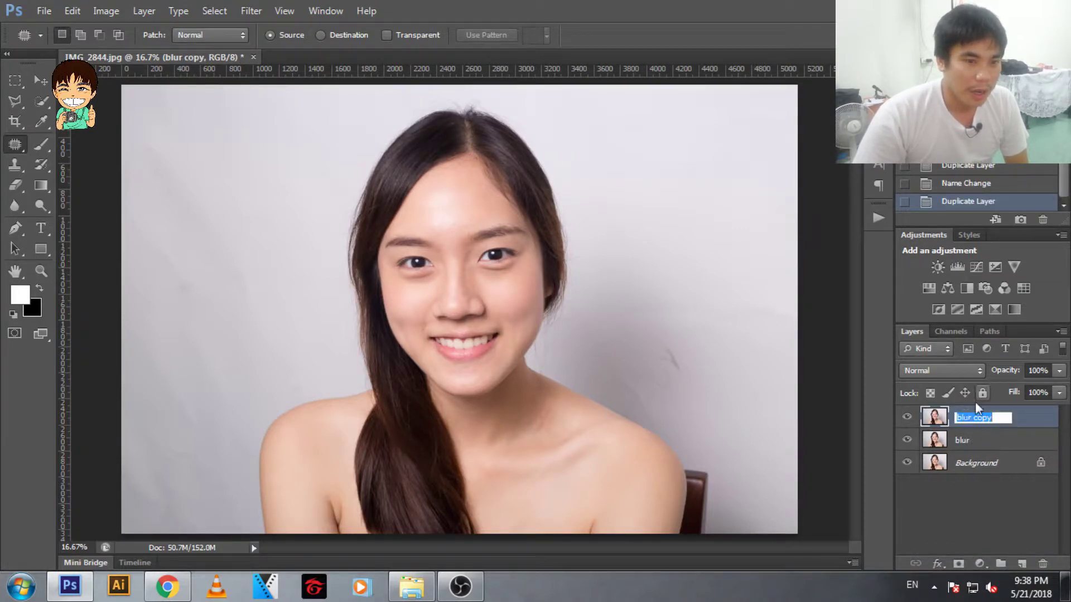
type("h")
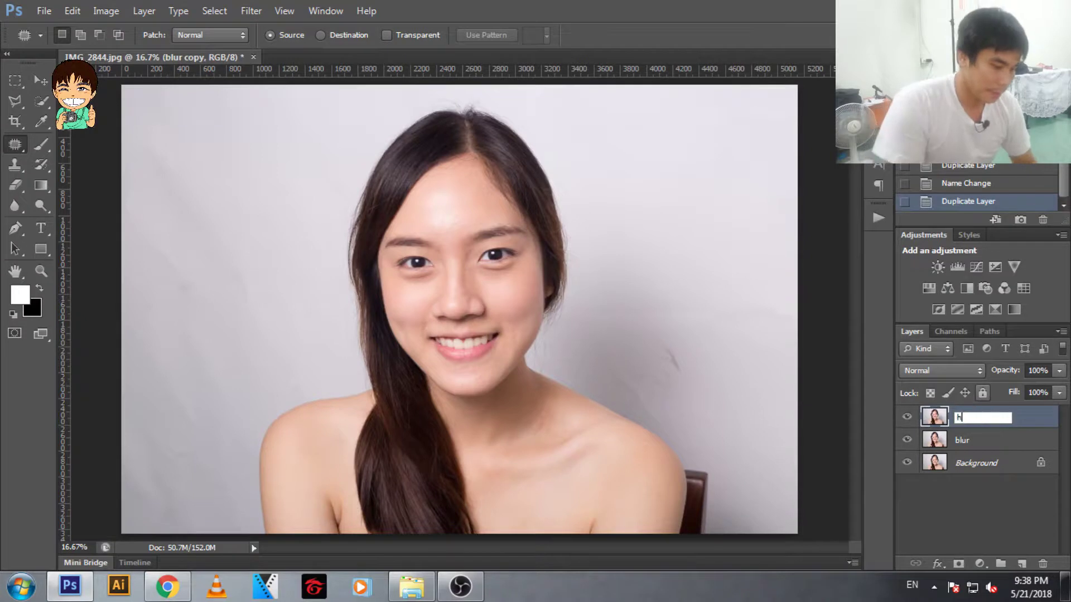
type("igh")
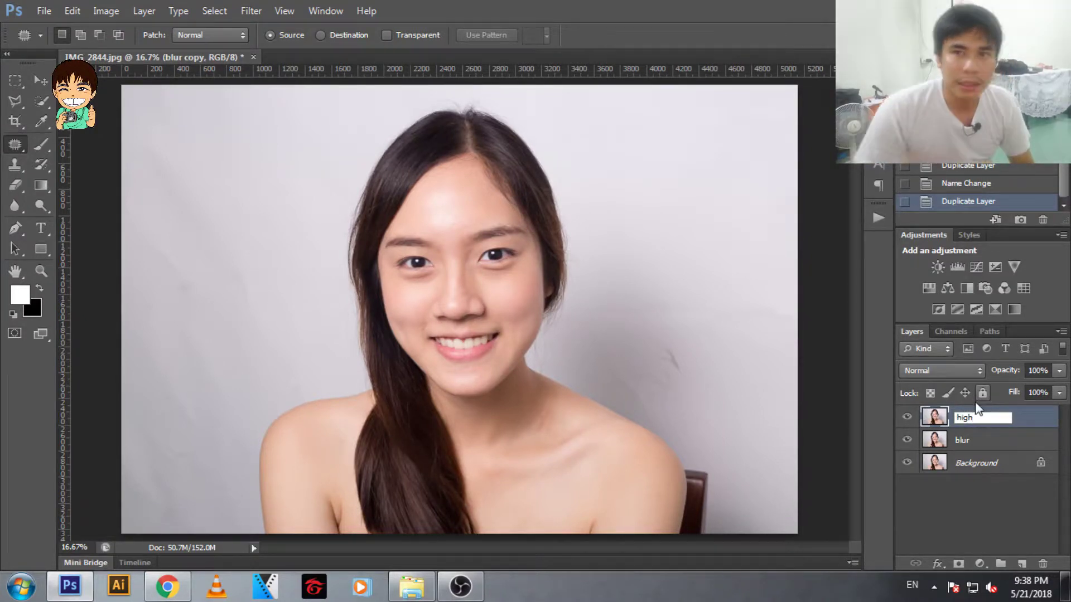
left_click(969, 442)
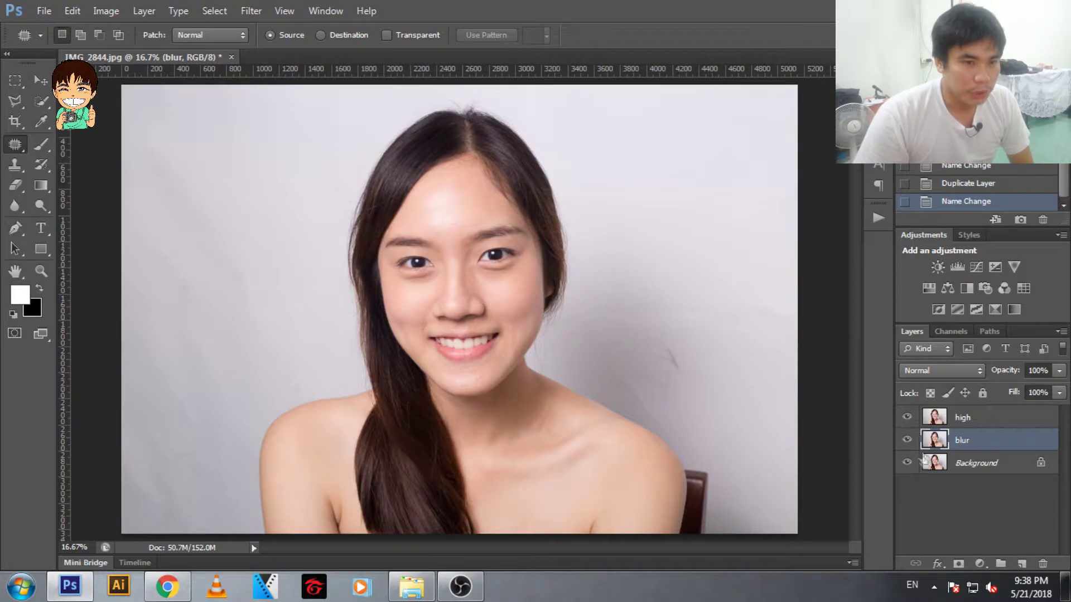
Hide the high layer and apply a 15.5-pixel Gaussian Blur to the blur layer
left_click(964, 418)
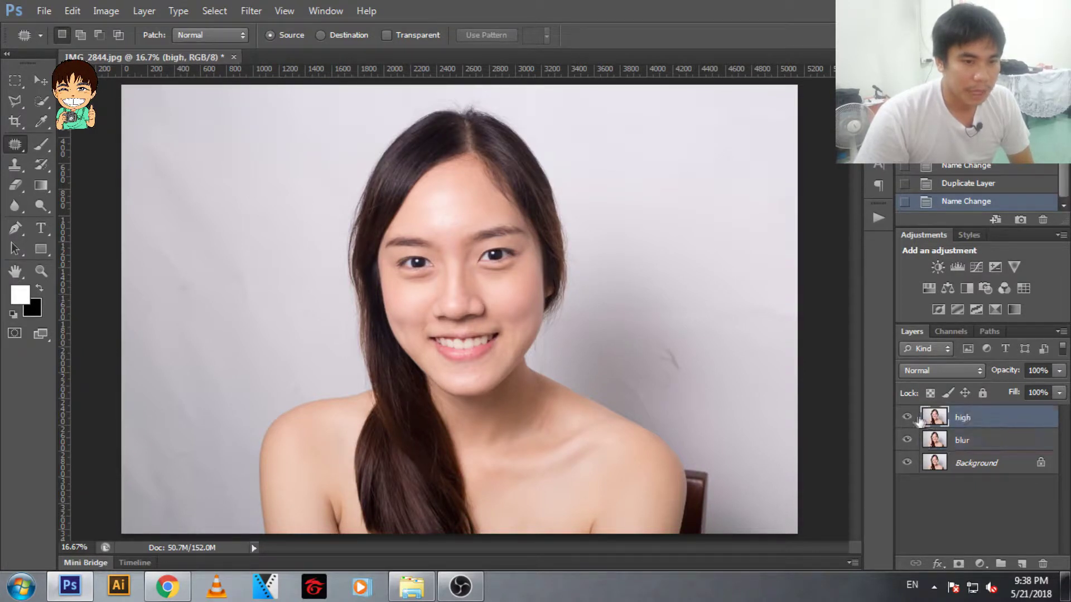
left_click(907, 417)
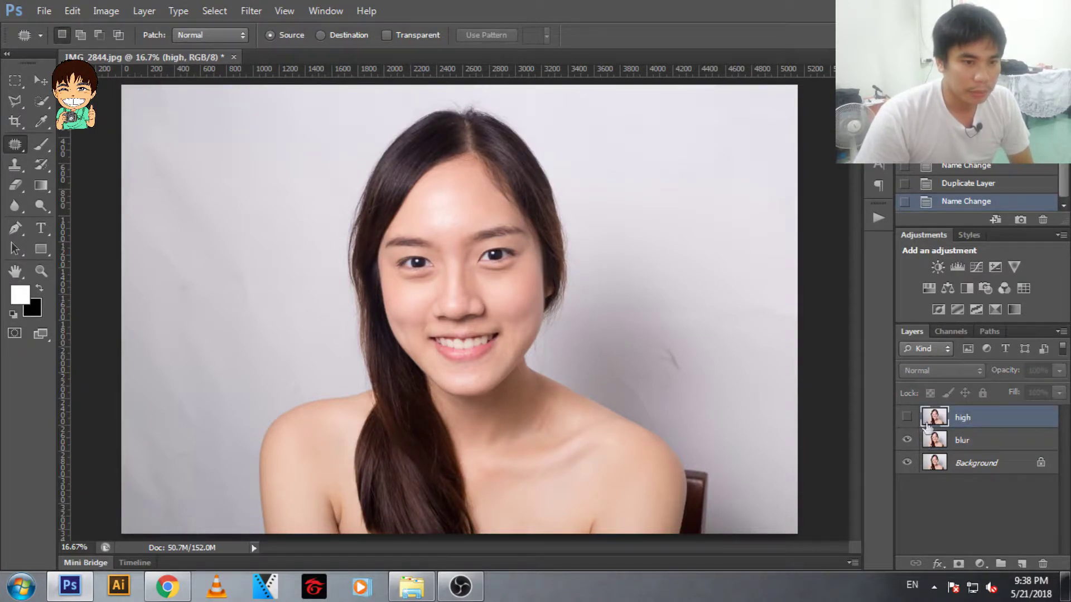
left_click(966, 444)
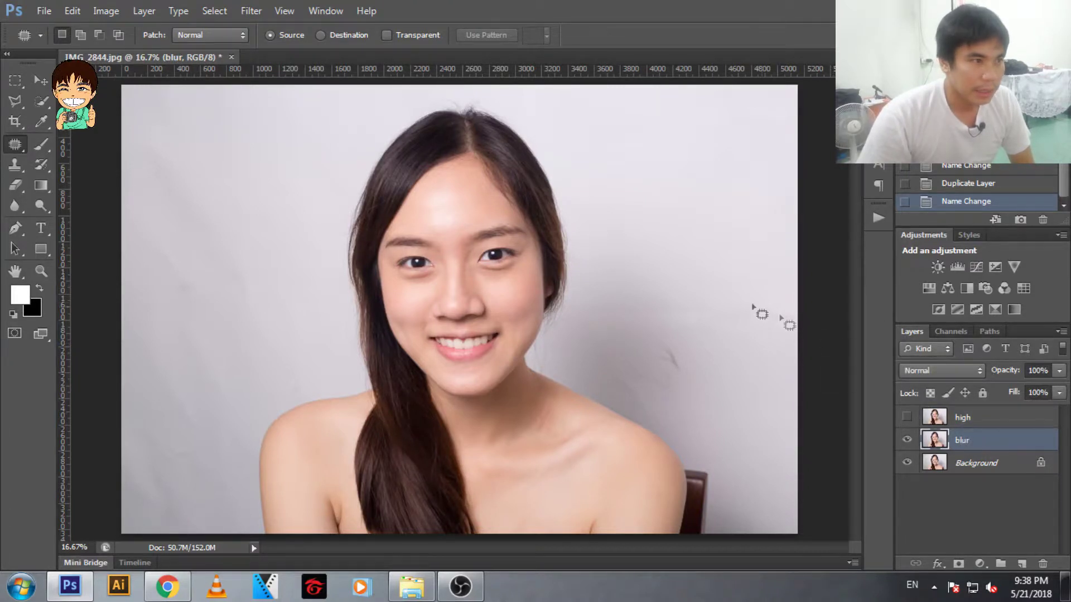
left_click(252, 10)
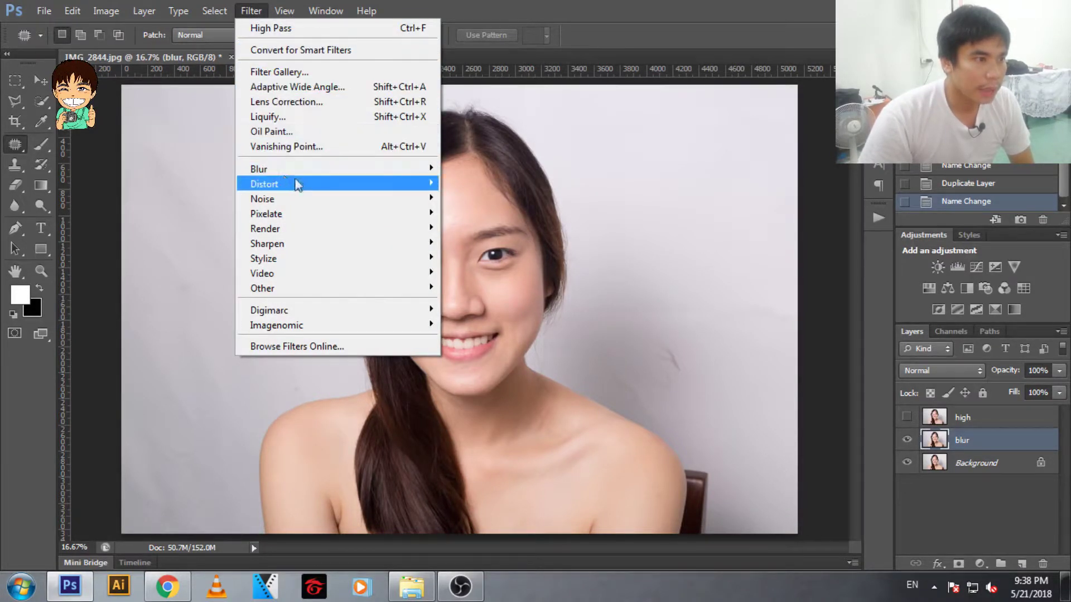
mouse_move(335, 169)
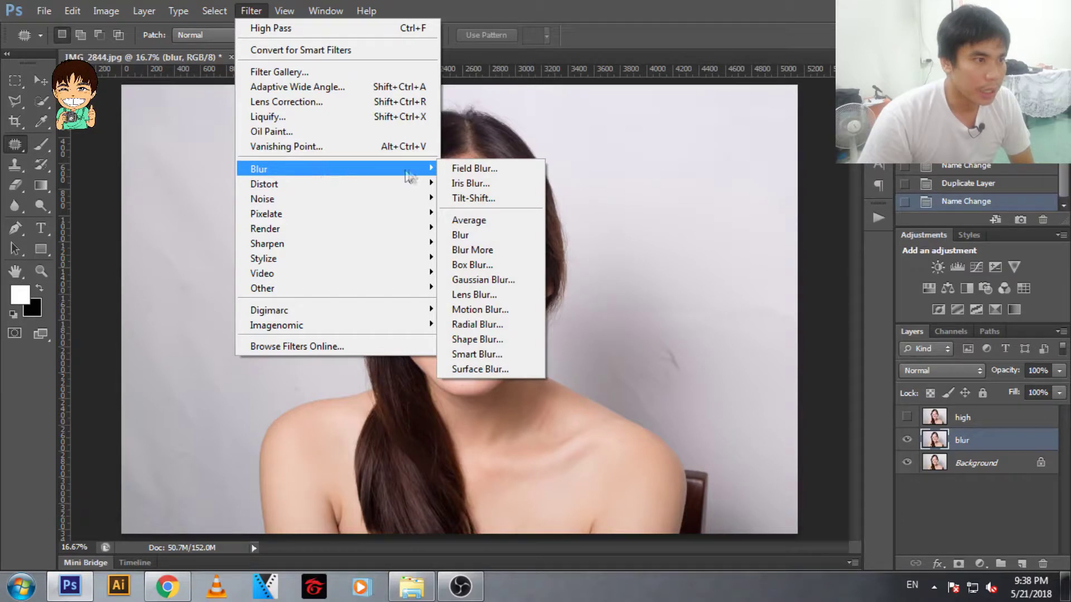
left_click(486, 282)
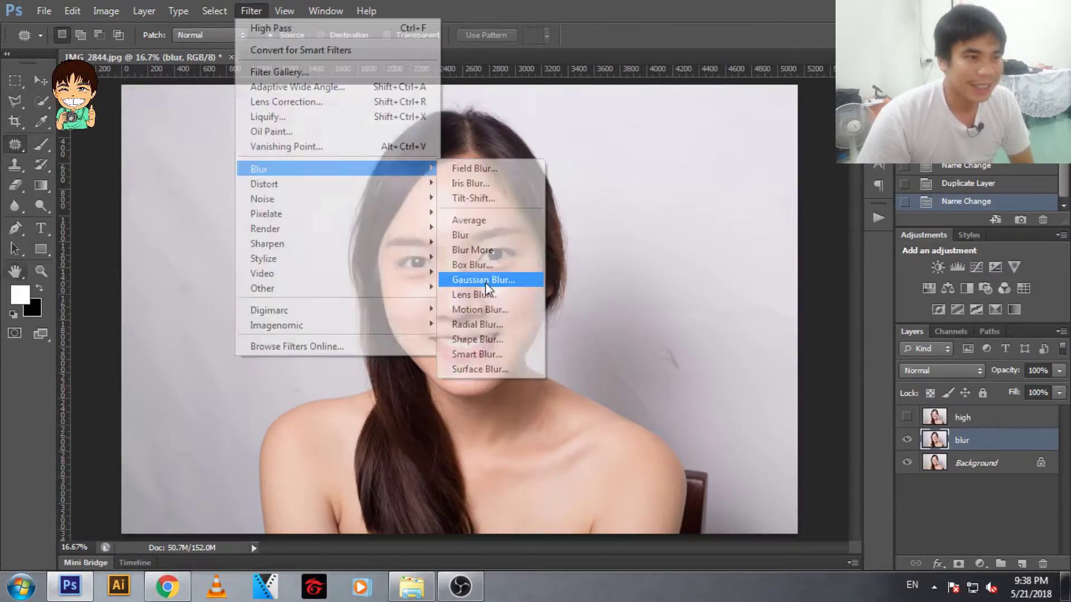
left_click_drag(759, 297, 759, 301)
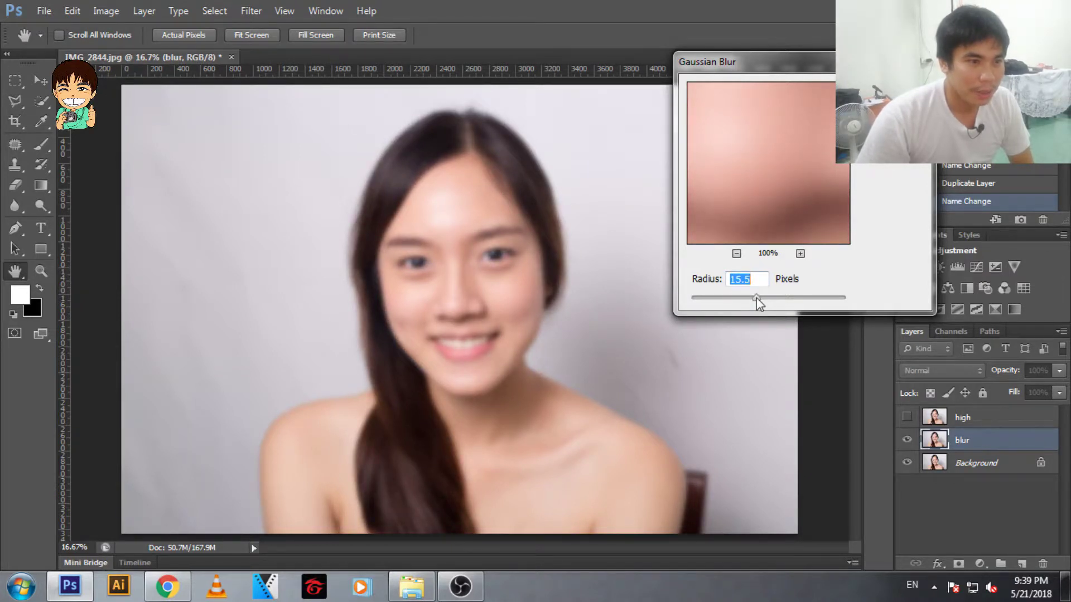
left_click_drag(757, 299, 756, 297)
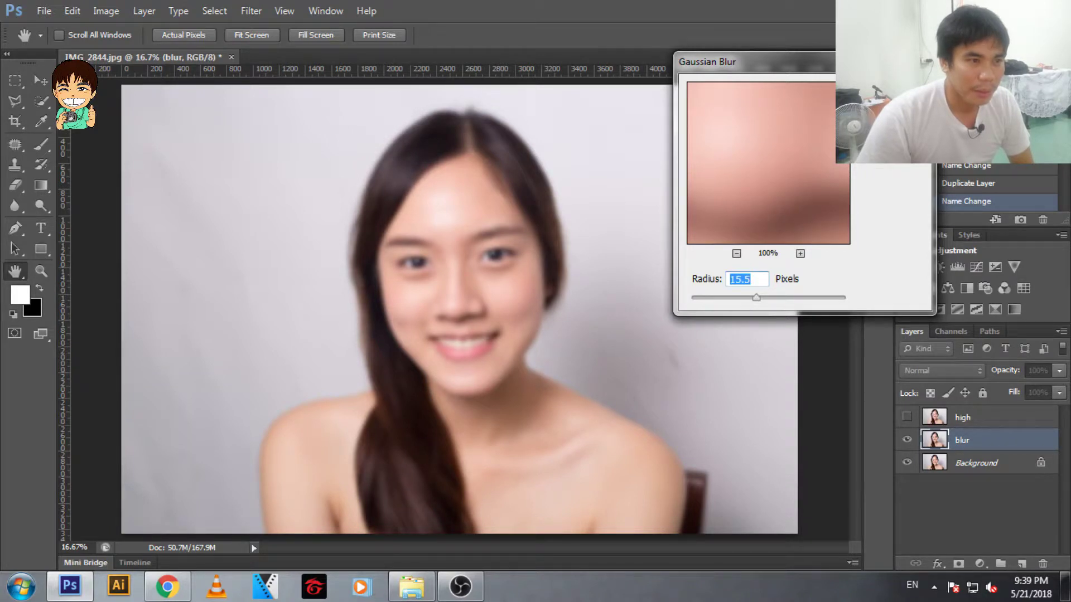
key("Return")
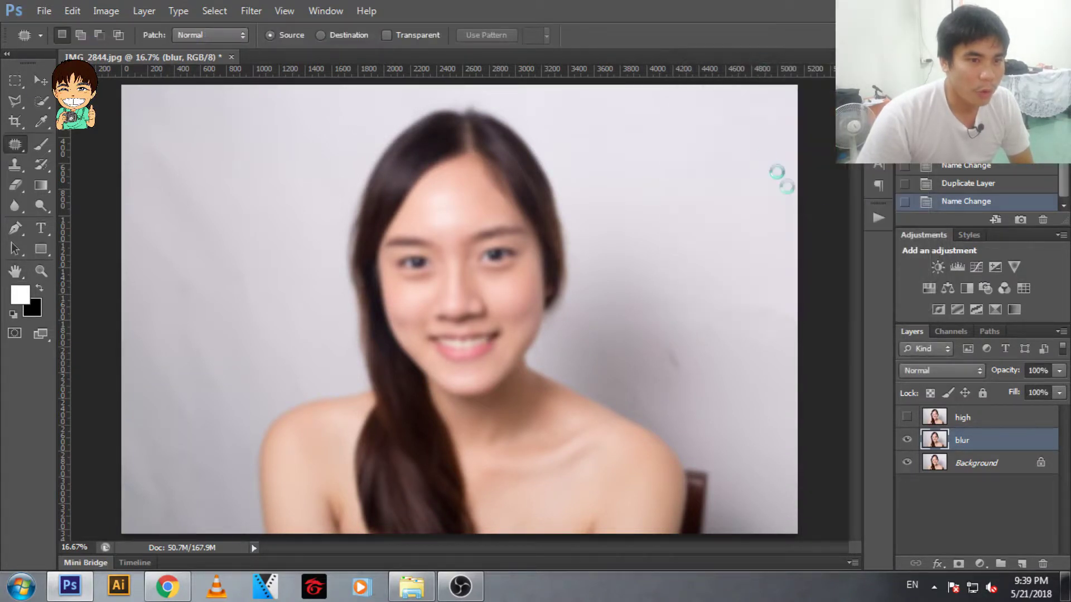
Show the high layer and apply a High Pass filter with a radius of about 7.2 pixels
left_click(907, 418)
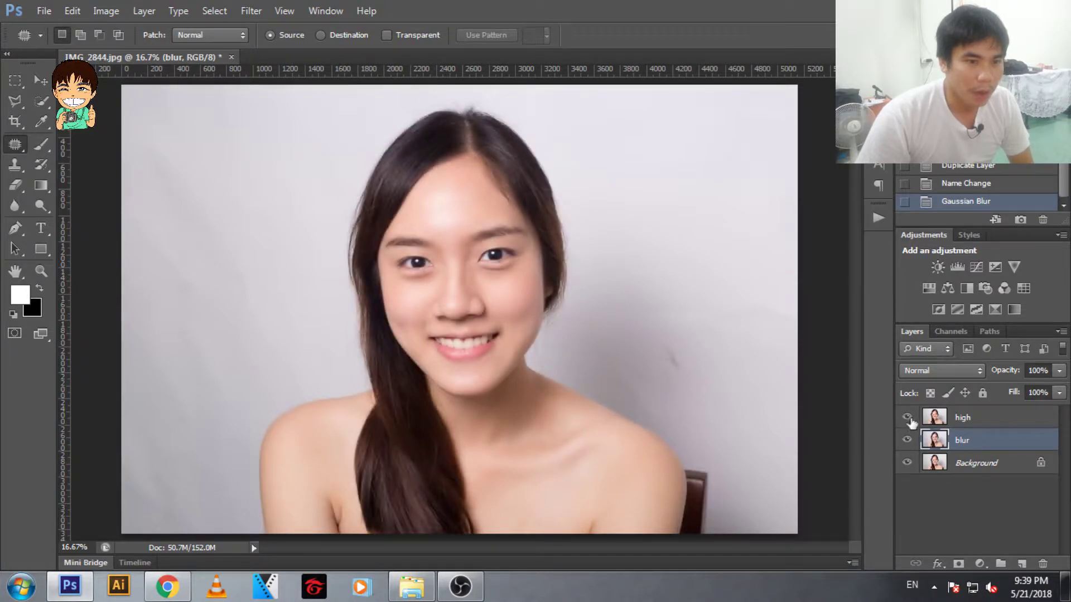
left_click(968, 422)
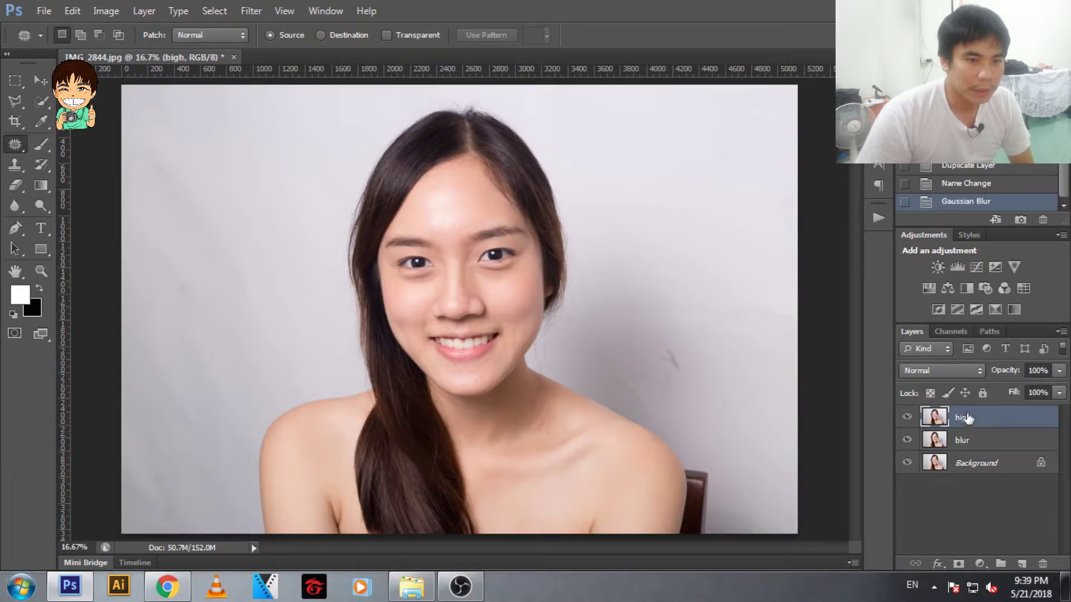
left_click(252, 9)
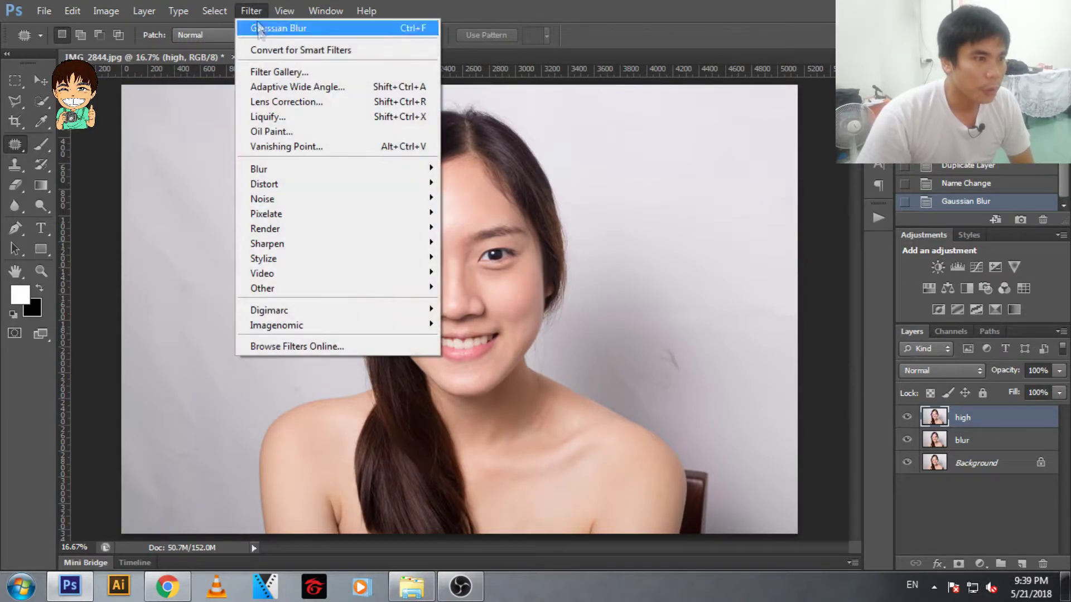
mouse_move(262, 287)
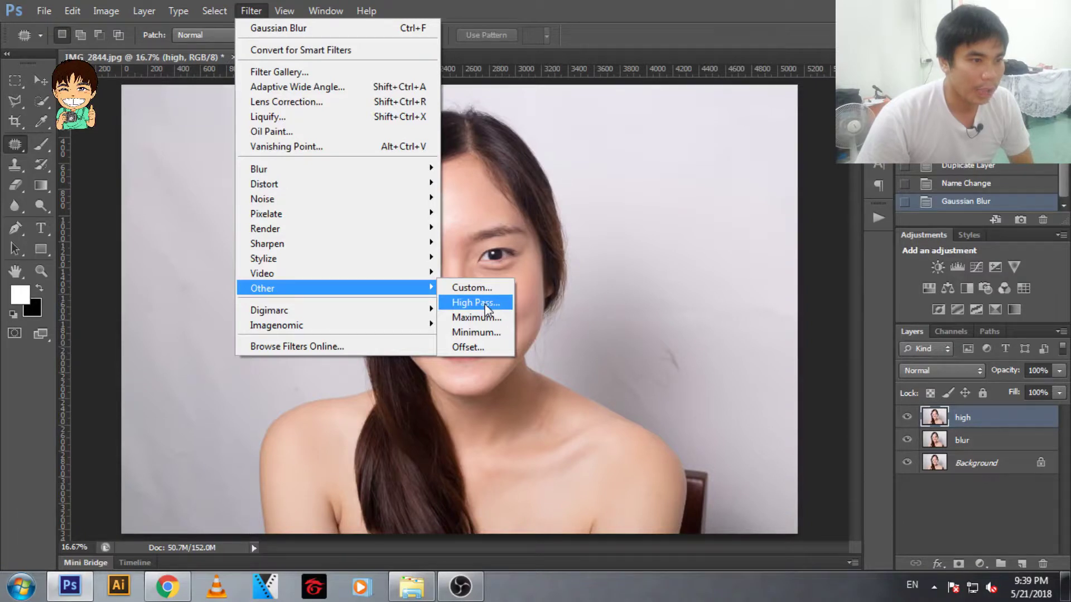
left_click(476, 302)
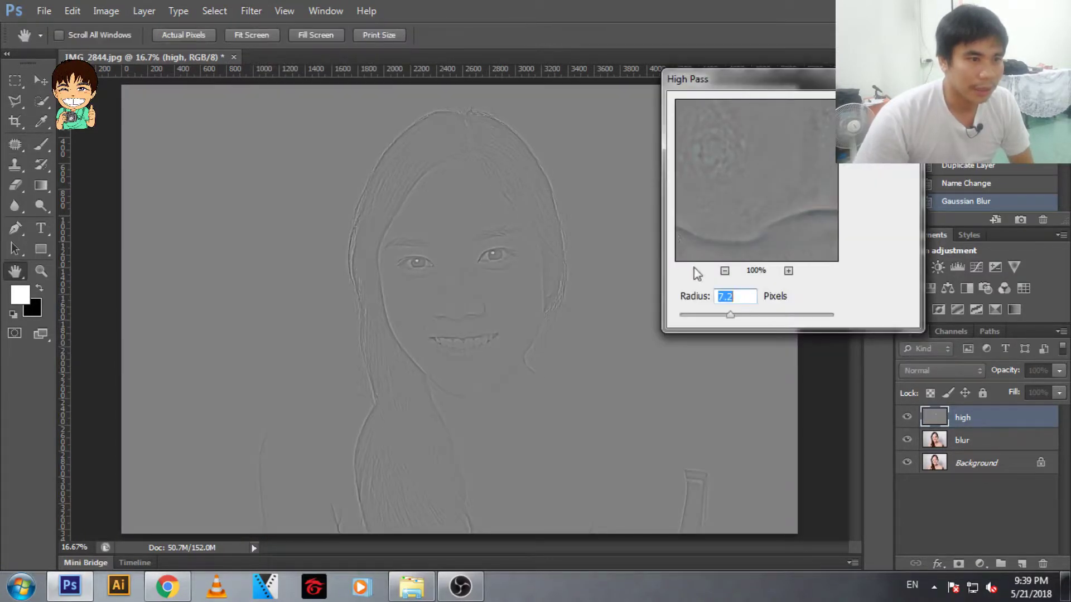
left_click(722, 315)
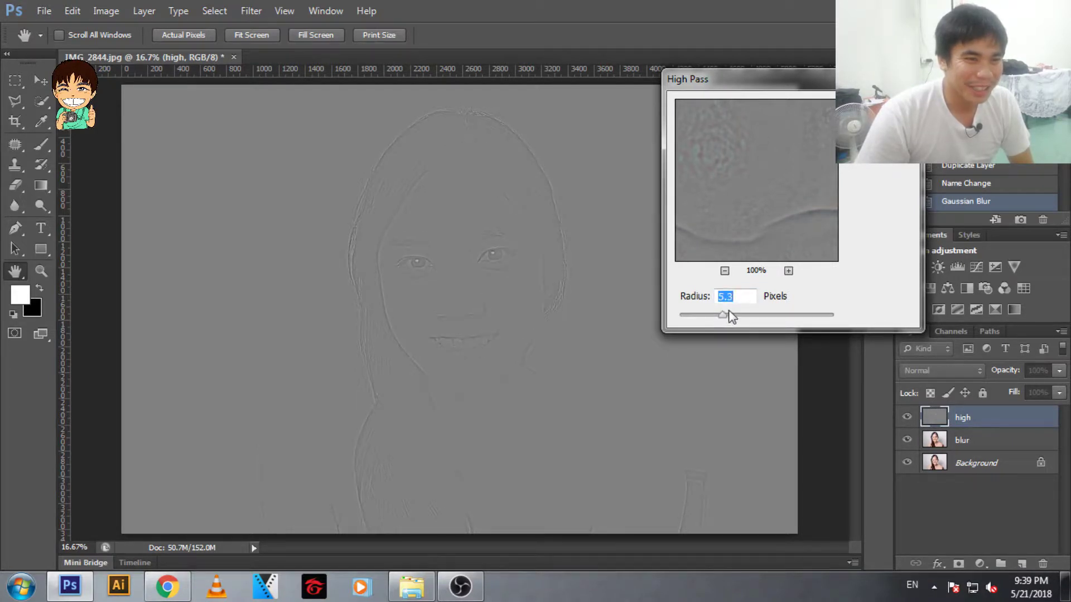
left_click_drag(728, 316, 730, 316)
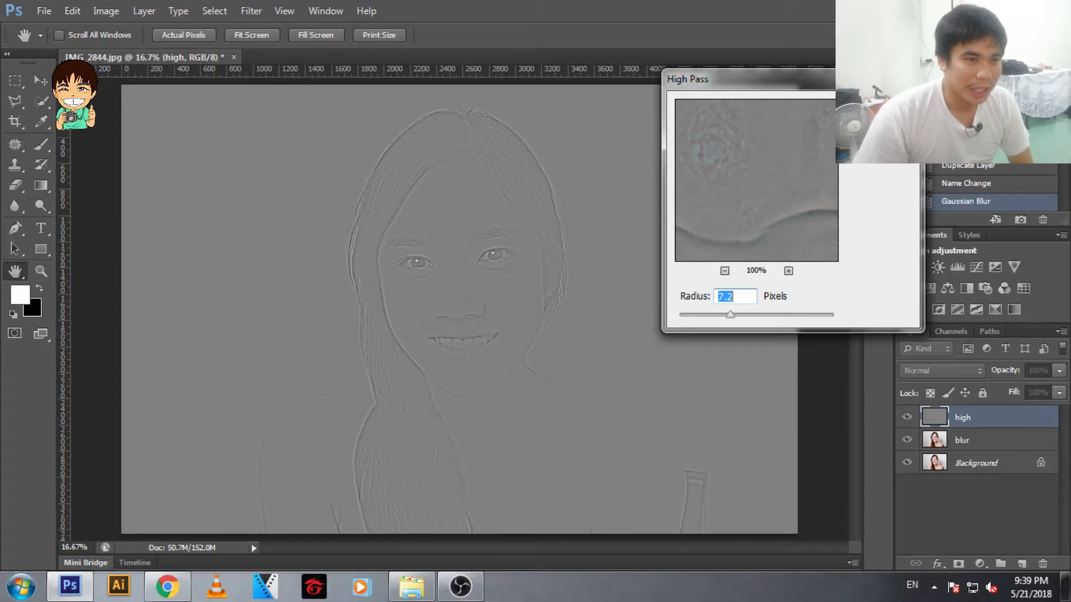
key("Return")
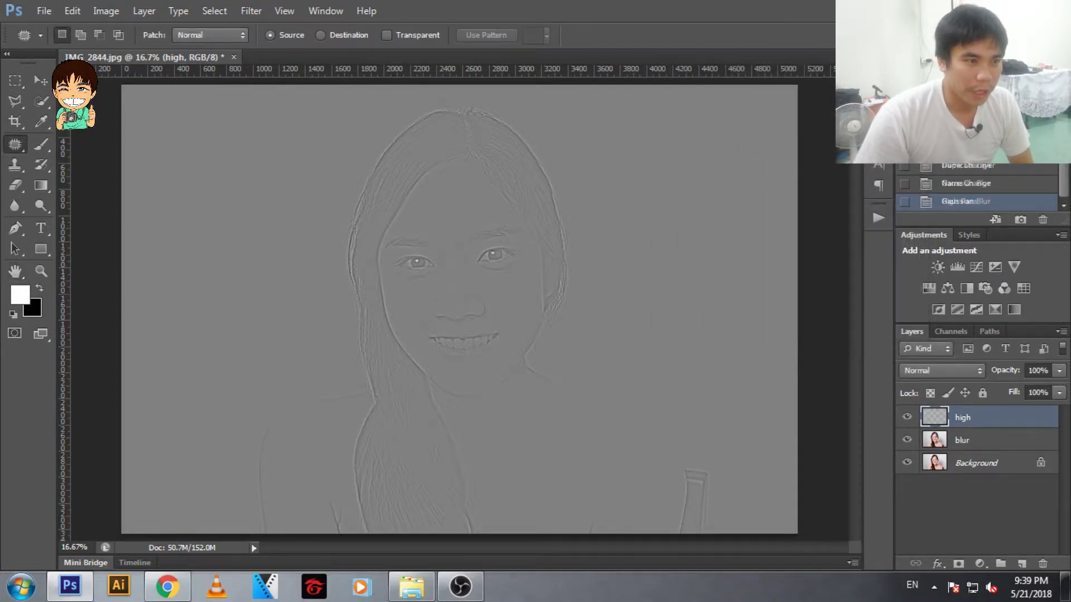
Set the high layer's blend mode to Vivid Light
left_click(950, 370)
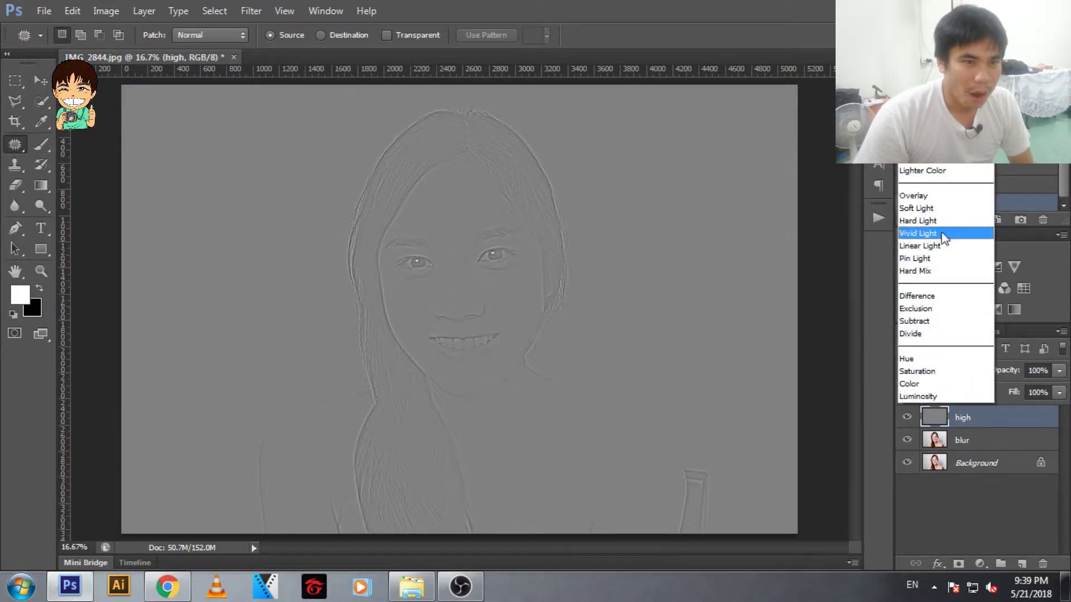
left_click(940, 233)
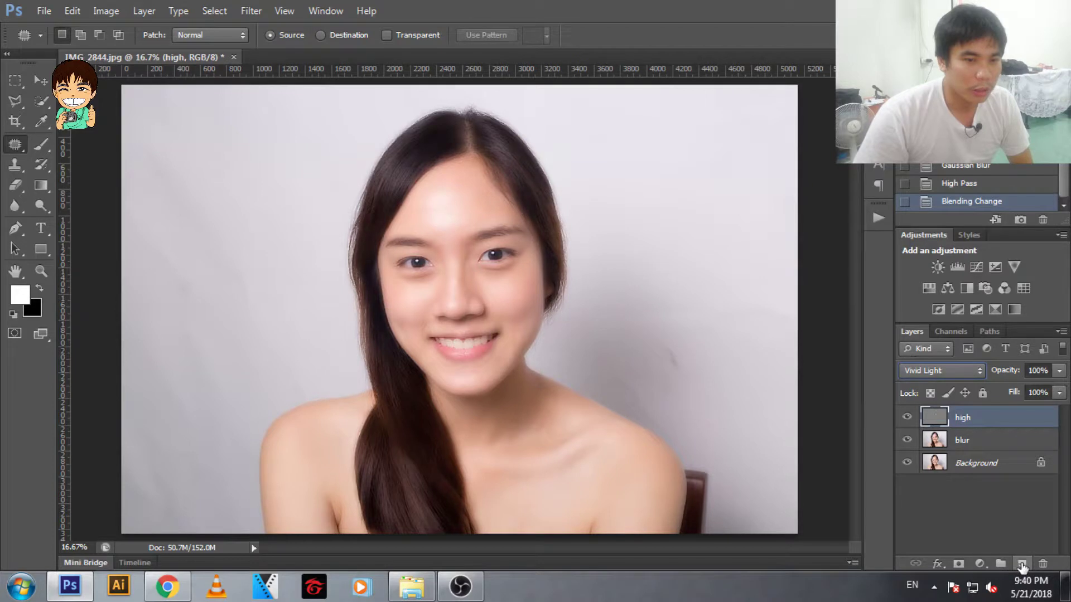
Create Group 1, move the high and blur layers into it, and collapse it
left_click(1001, 565)
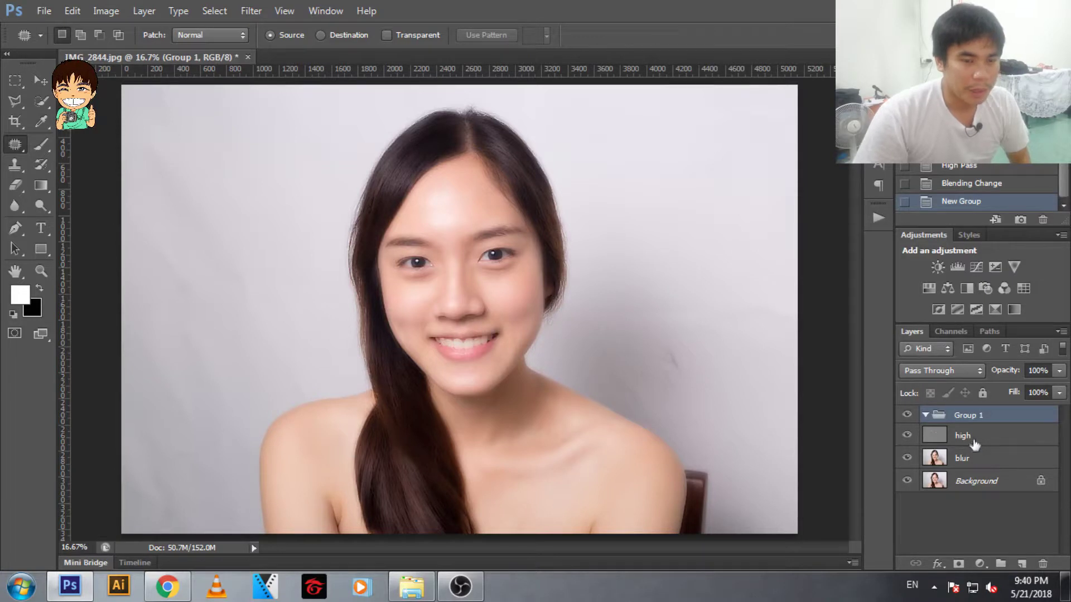
left_click(974, 441)
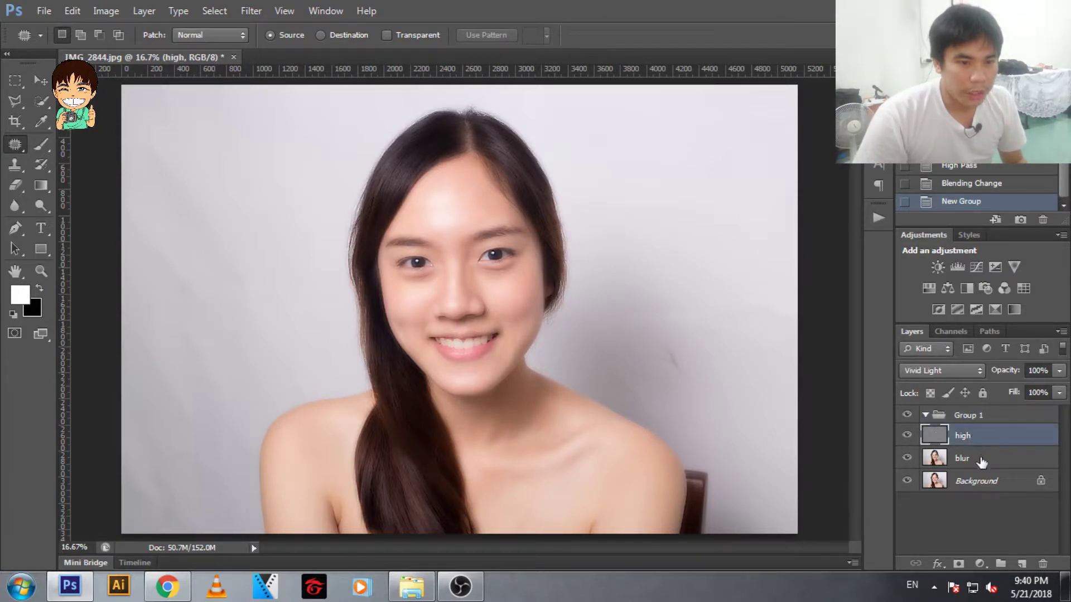
left_click(985, 459, "shift")
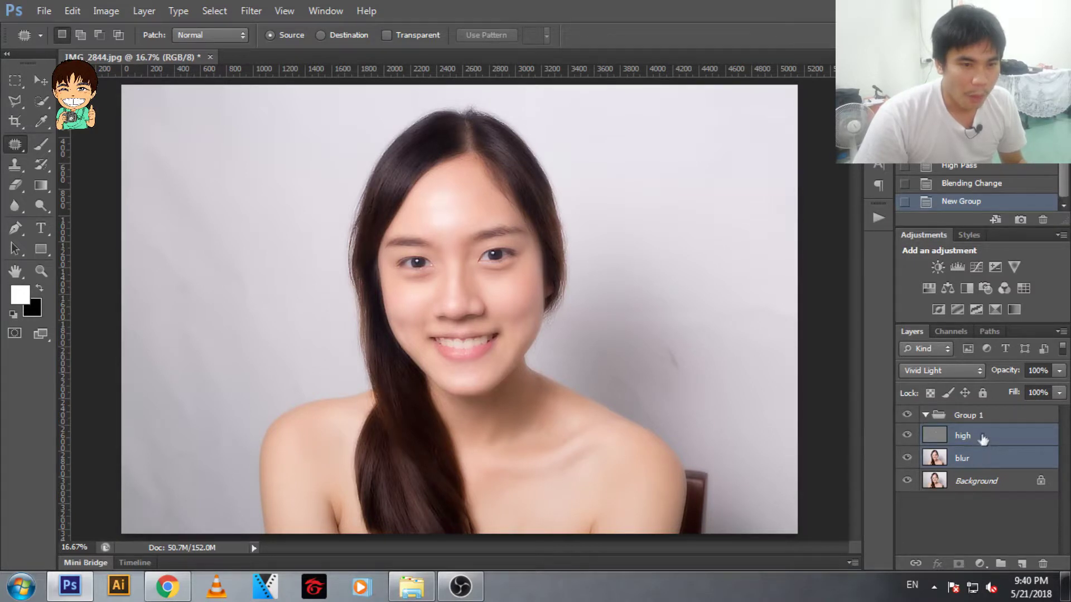
left_click_drag(986, 450, 973, 415)
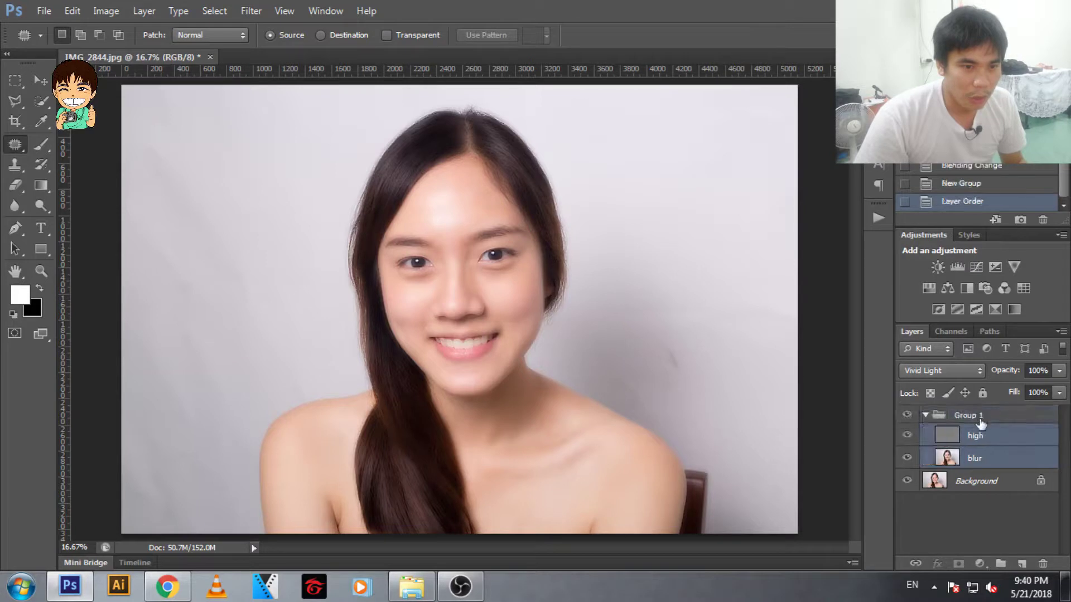
left_click(926, 416)
left_click(925, 416)
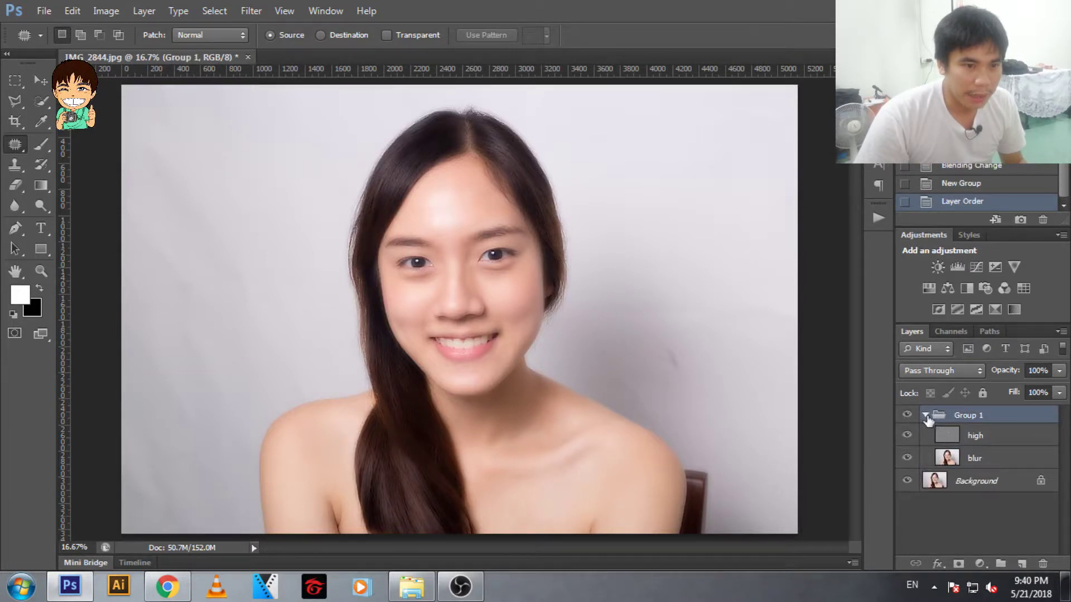
left_click(925, 415)
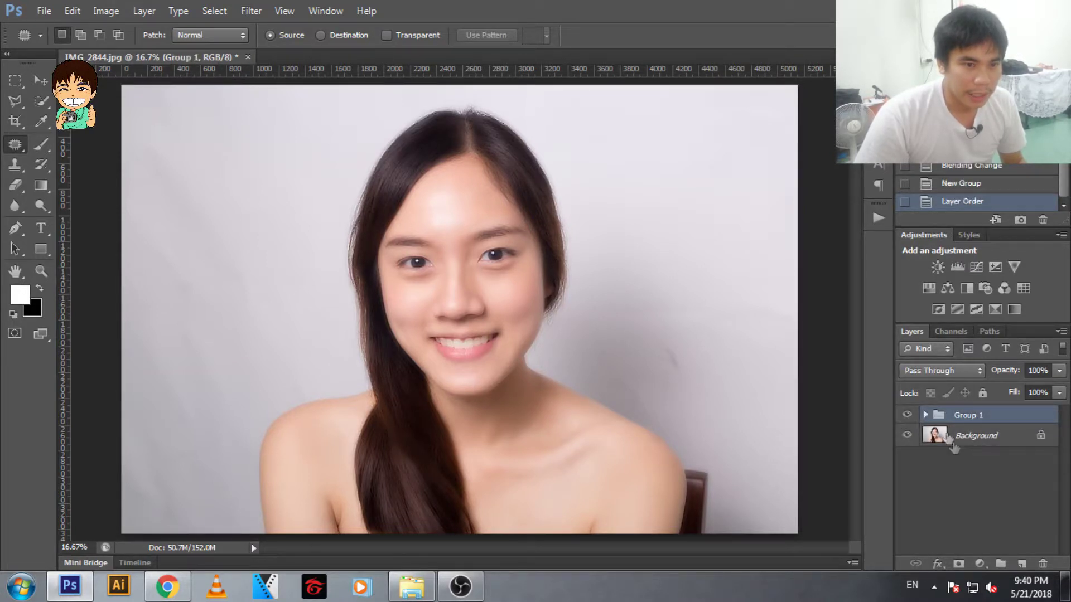
Add a layer mask to Group 1 and fill it with black
left_click(959, 564)
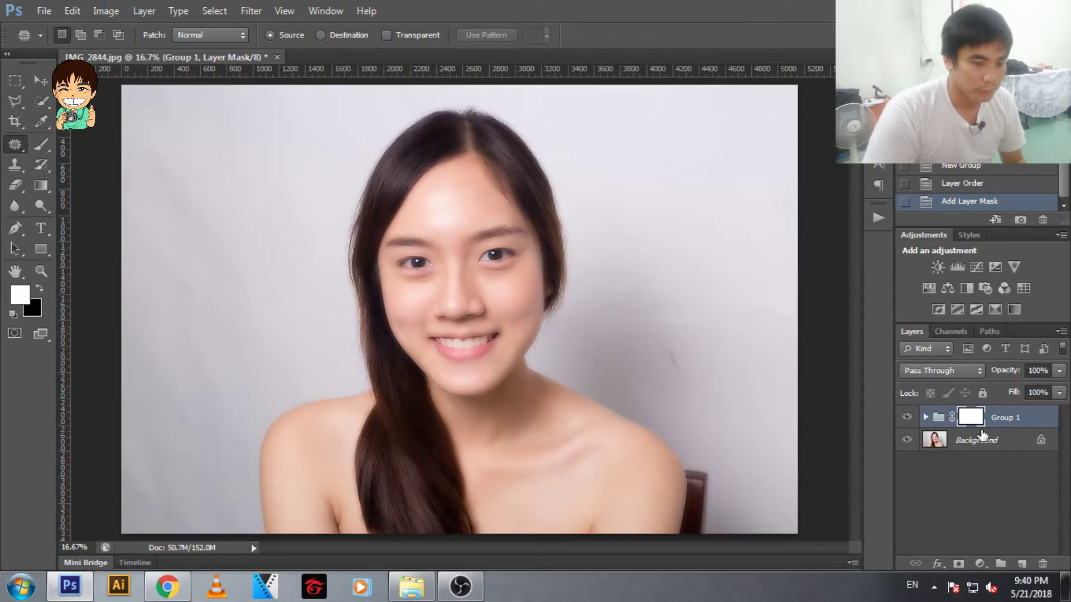
key("ctrl+BackSpace")
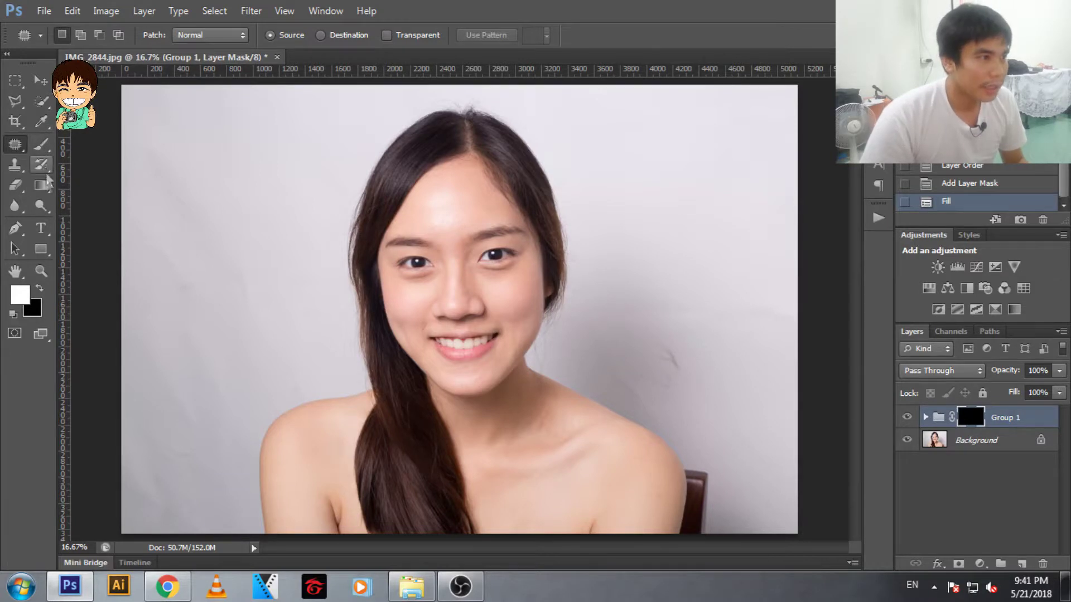
Paint white on Group 1's mask over the forehead and under-eye cheek with a 150-200 px brush
left_click(40, 147)
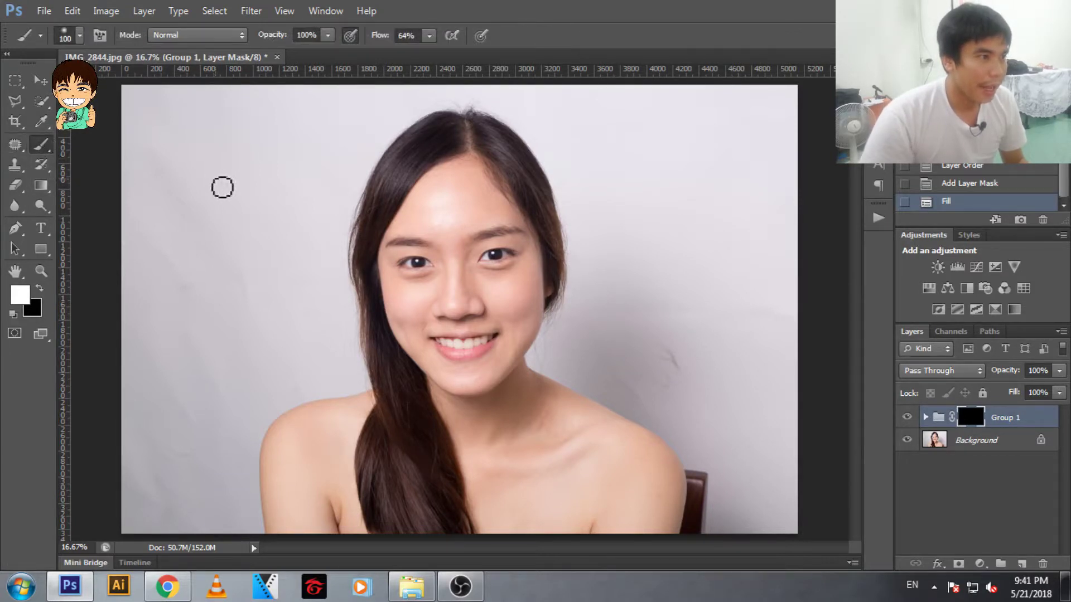
key("bracketright")
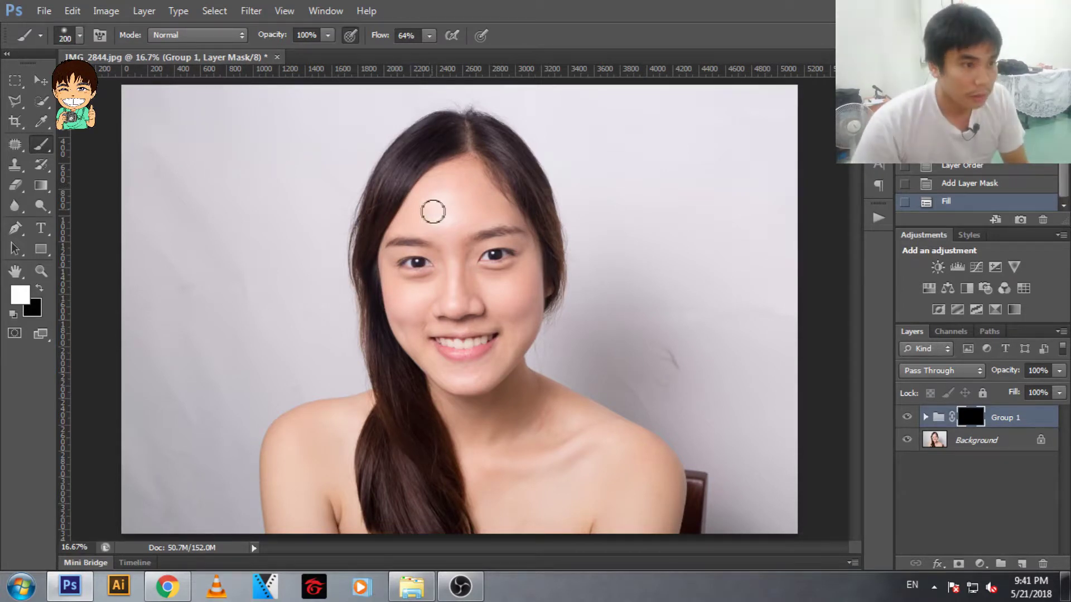
key("bracketright")
key("bracketright")
key("bracketright")
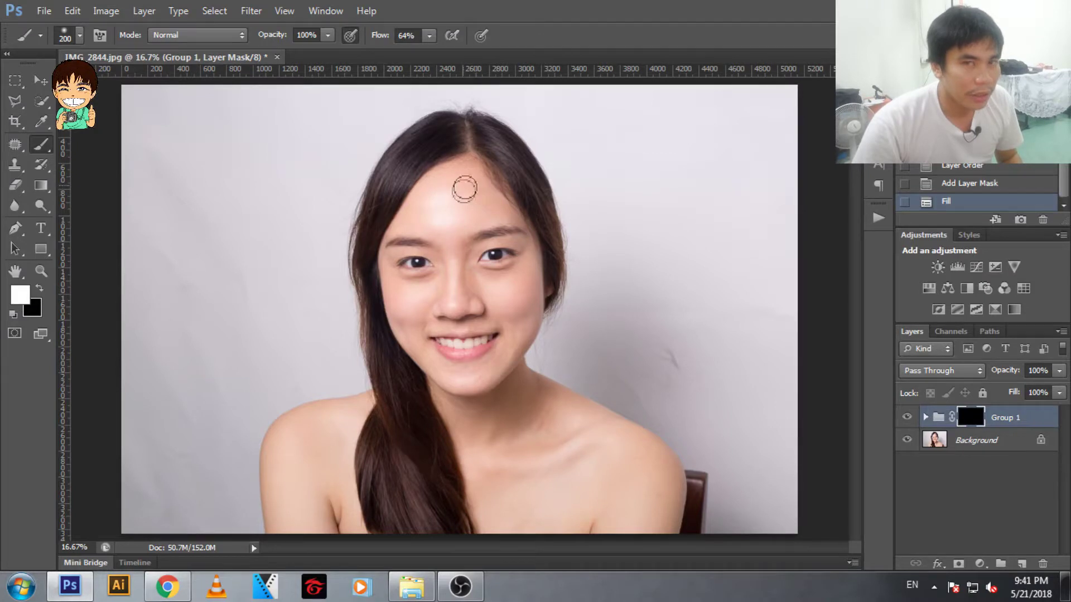
left_click(415, 209)
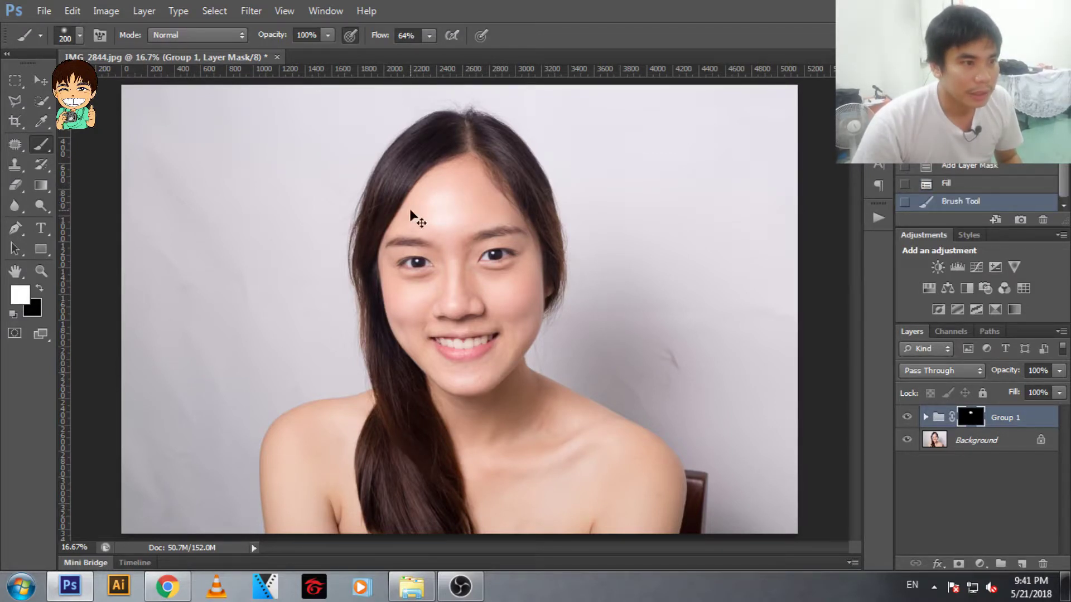
key("ctrl+plus")
key("ctrl+plus")
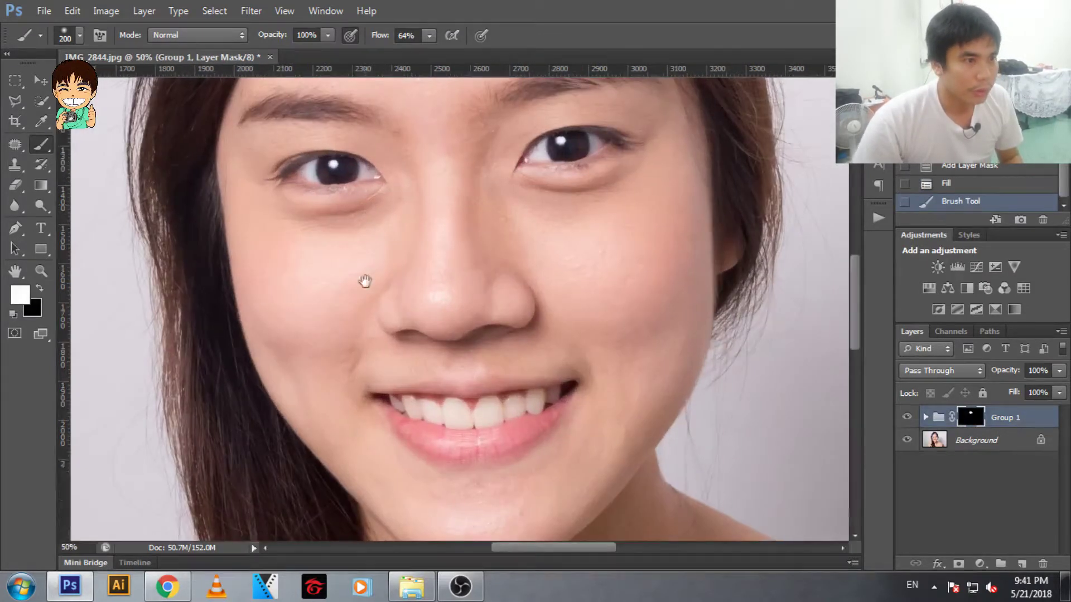
scroll(368, 281, "up", 3)
left_click_drag(311, 299, 297, 271)
key("bracketleft")
key("bracketleft")
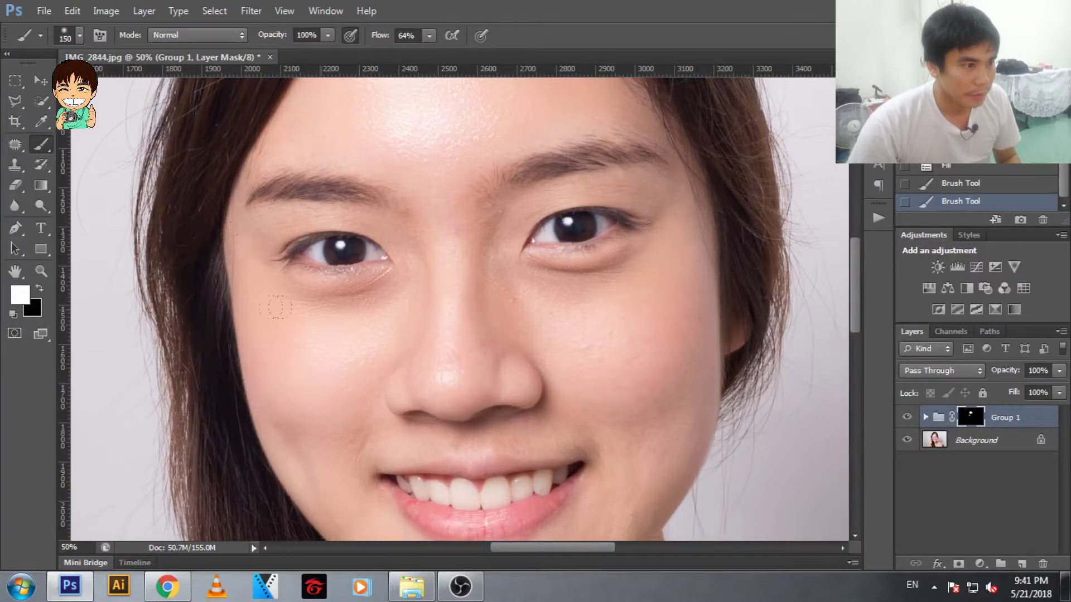
left_click_drag(304, 303, 360, 286)
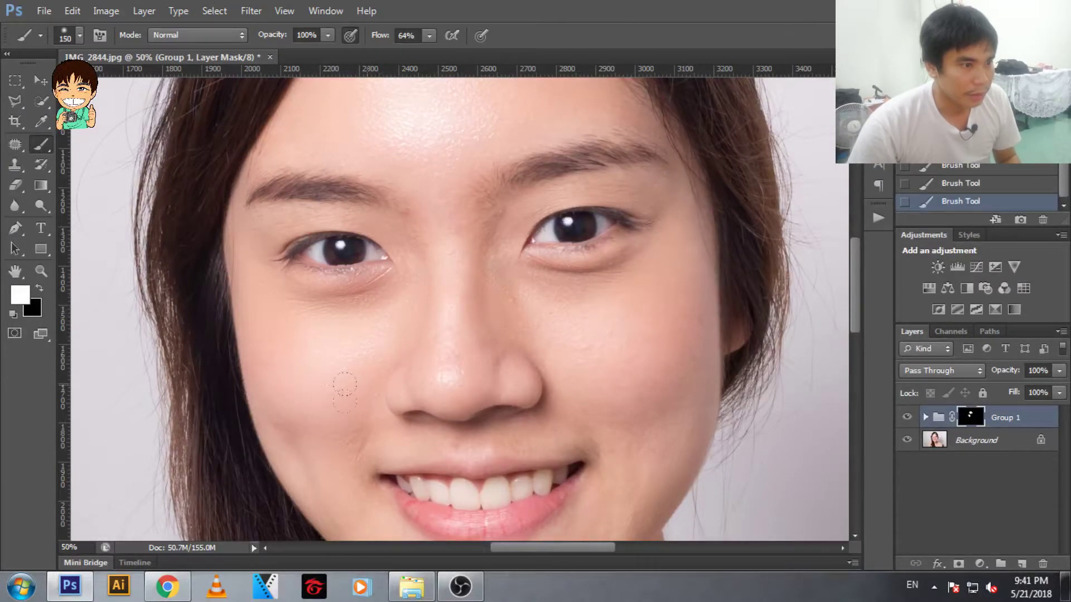
left_click_drag(327, 405, 289, 323)
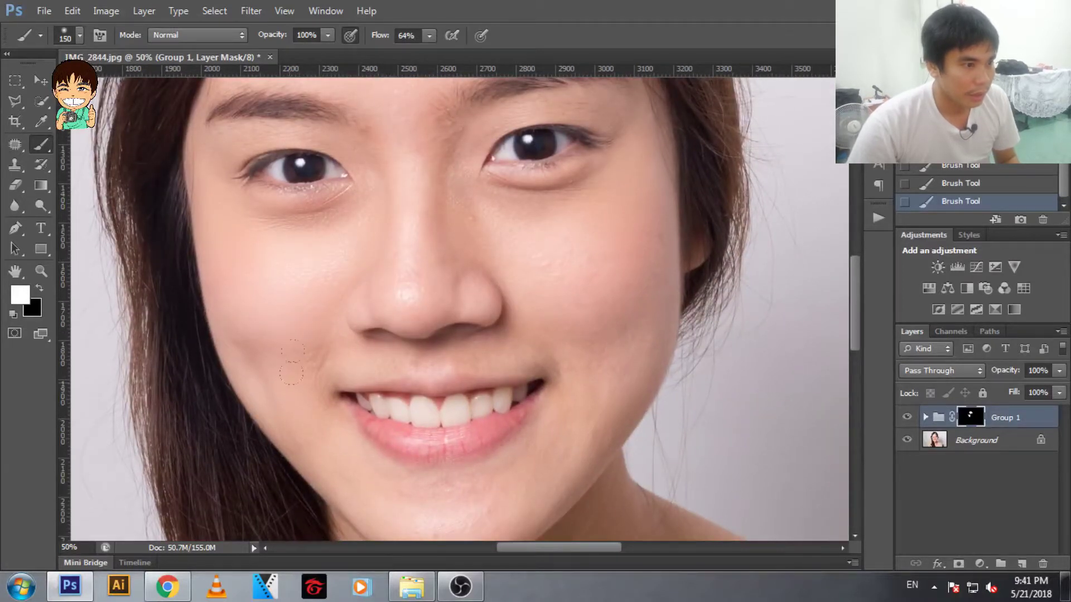
Set brush flow to 93%, choose the soft round tip, and size it to 125 px
left_click(431, 35)
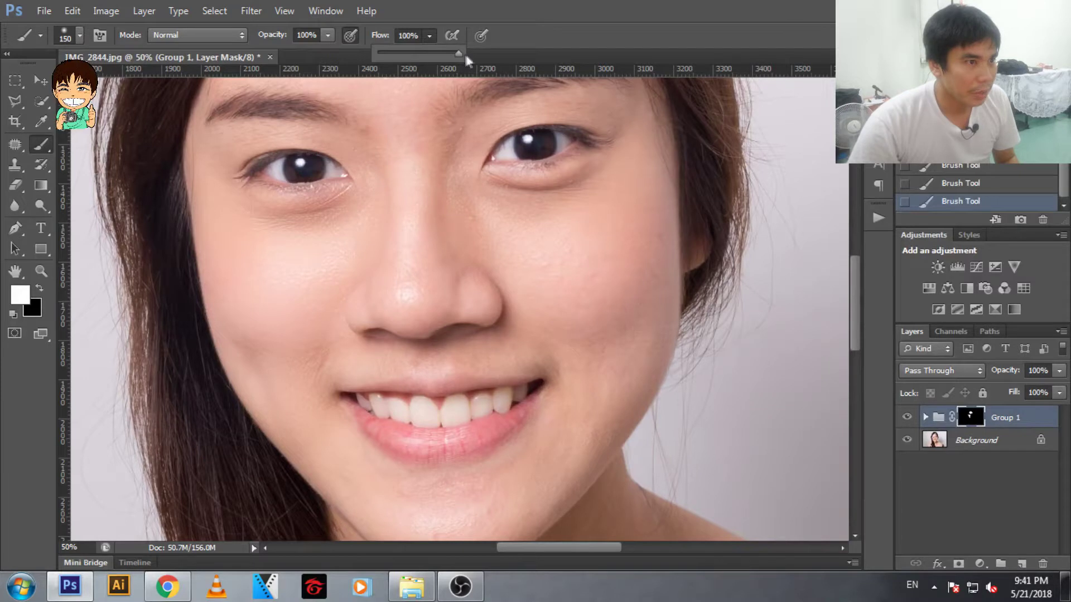
left_click_drag(466, 55, 458, 54)
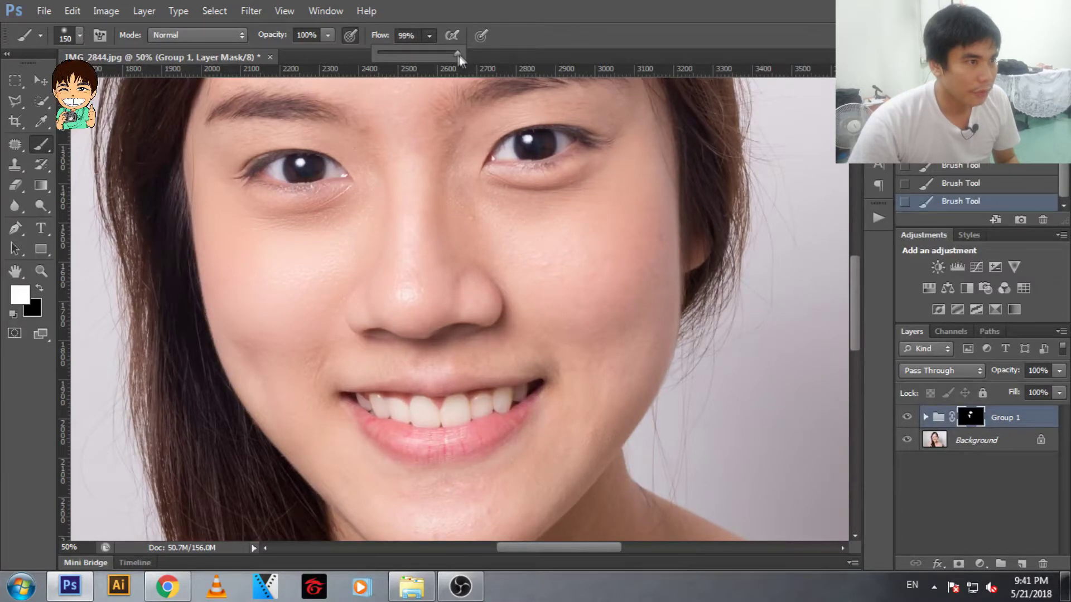
left_click(81, 36)
left_click(33, 161)
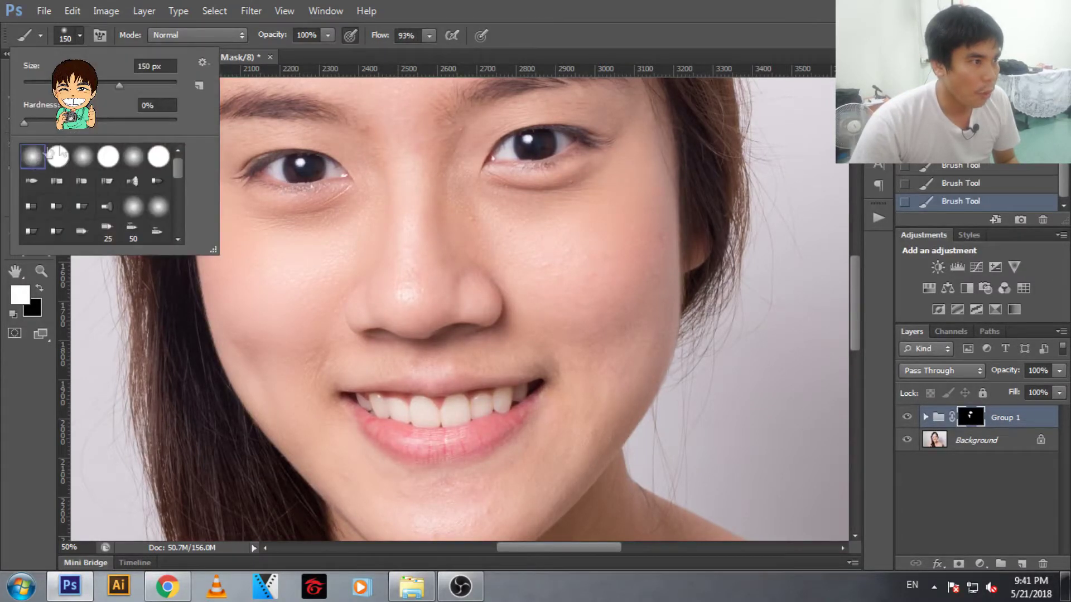
left_click(79, 32)
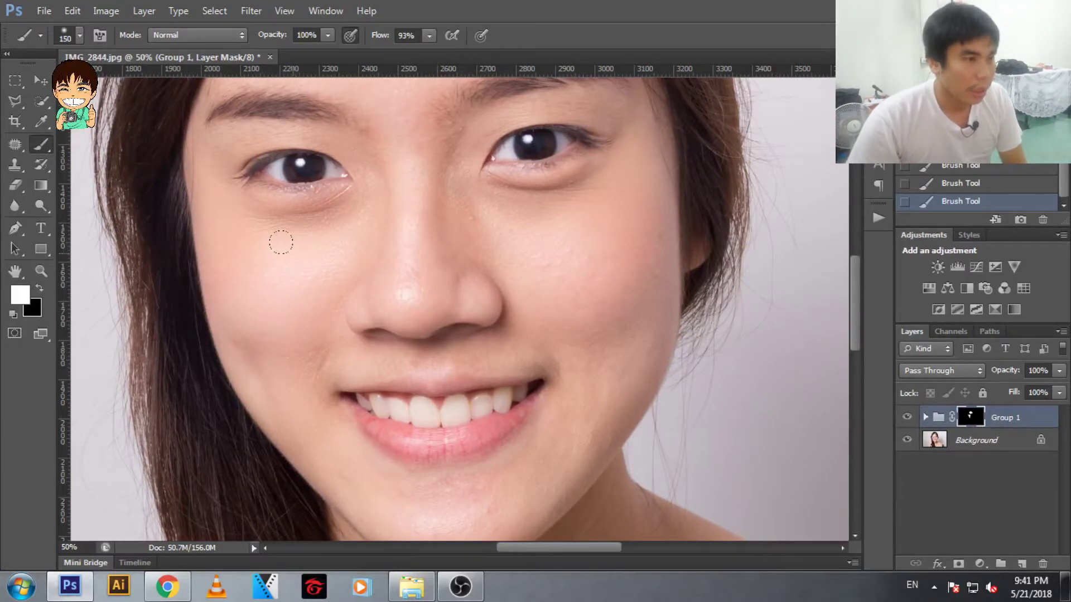
key("bracketleft")
key("bracketleft")
key("bracketright")
key("bracketright")
key("bracketright")
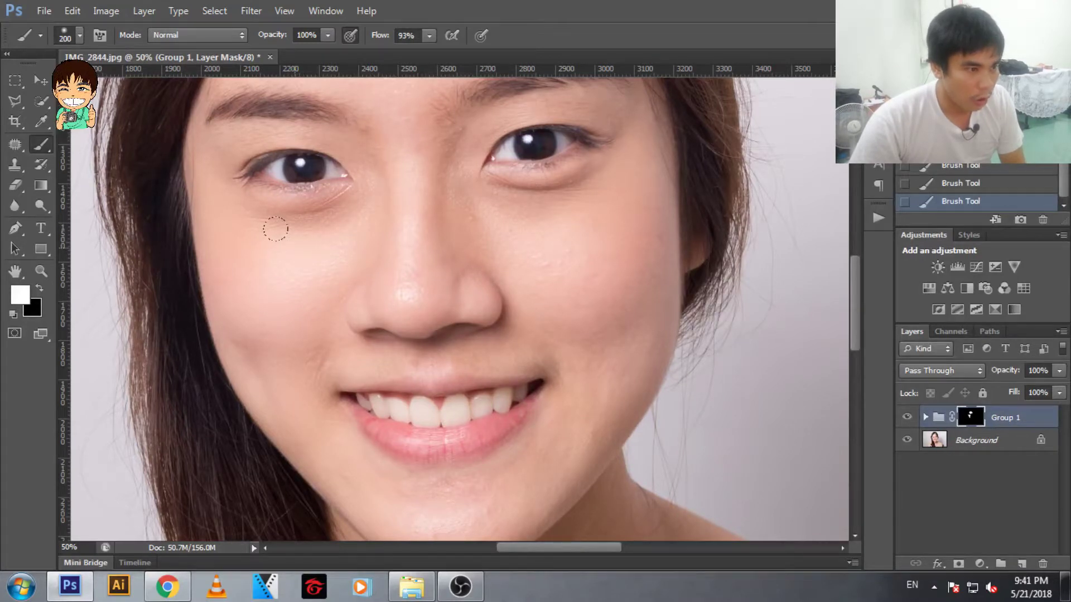
key("bracketleft")
key("bracketleft")
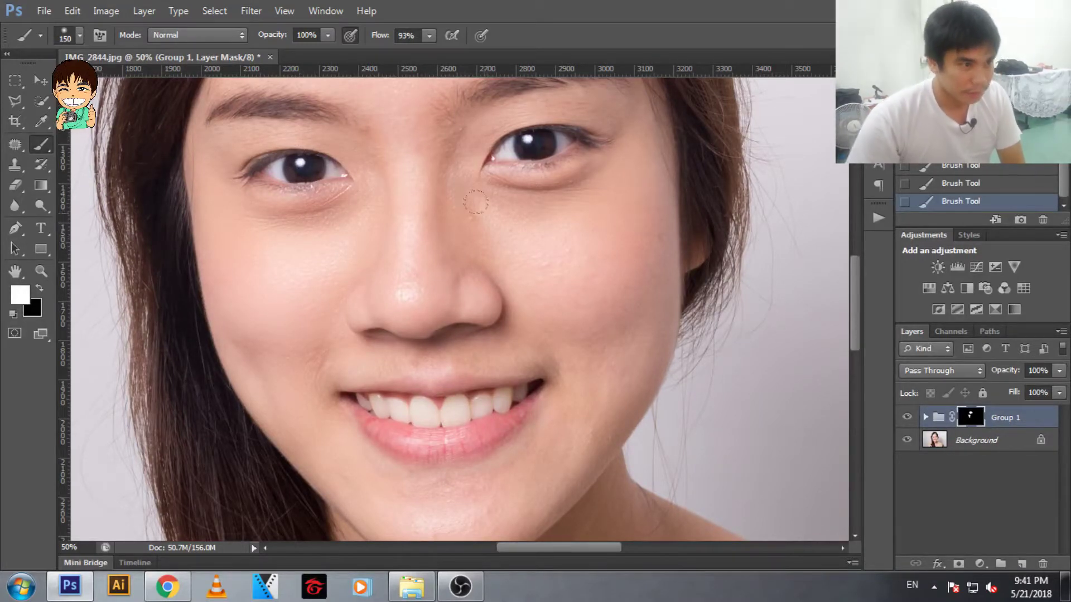
key("bracketleft")
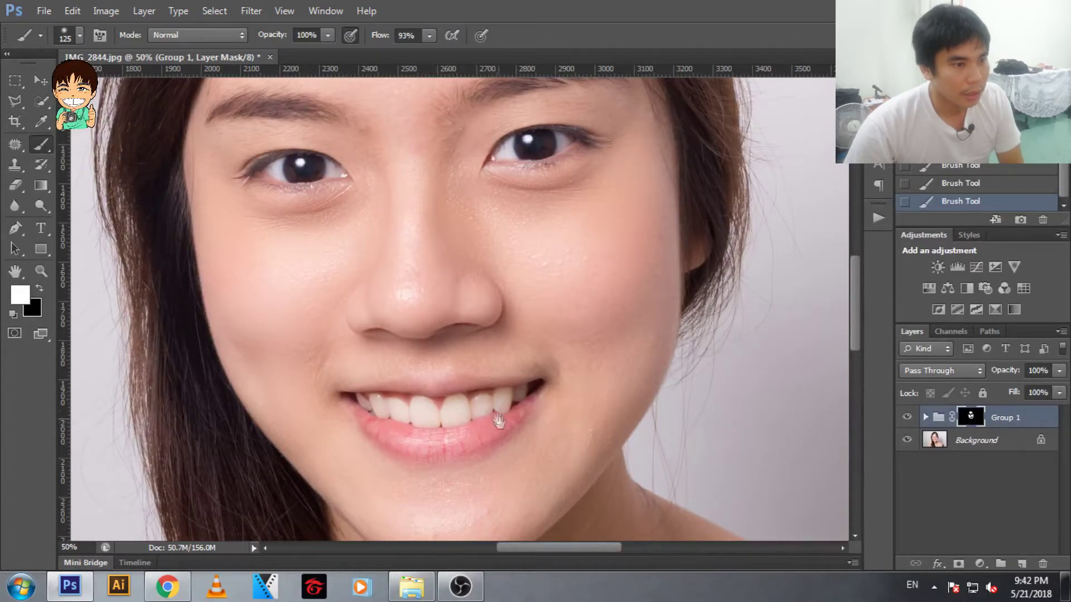
Paint white on Group 1's mask over the forehead and remaining skin, then zoom out to review
scroll(496, 345, "down", 3)
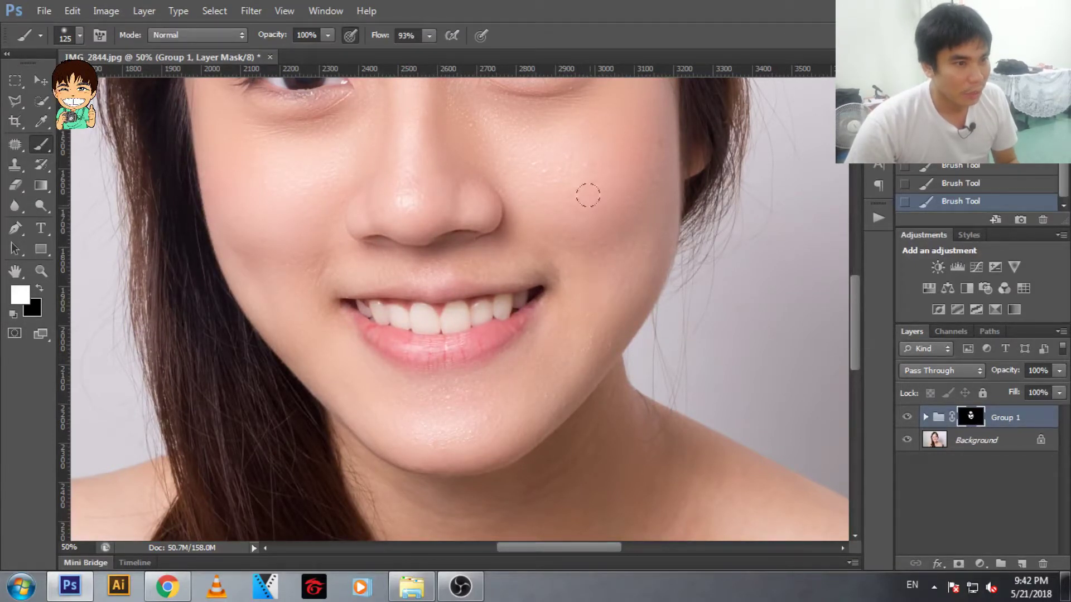
left_click_drag(587, 195, 575, 286)
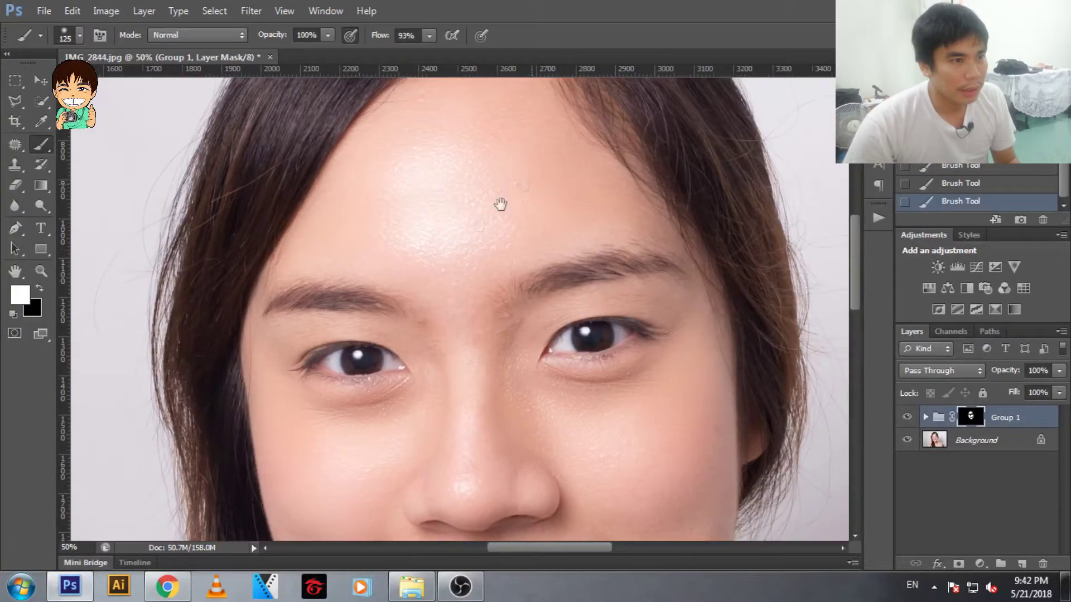
left_click_drag(500, 204, 439, 268)
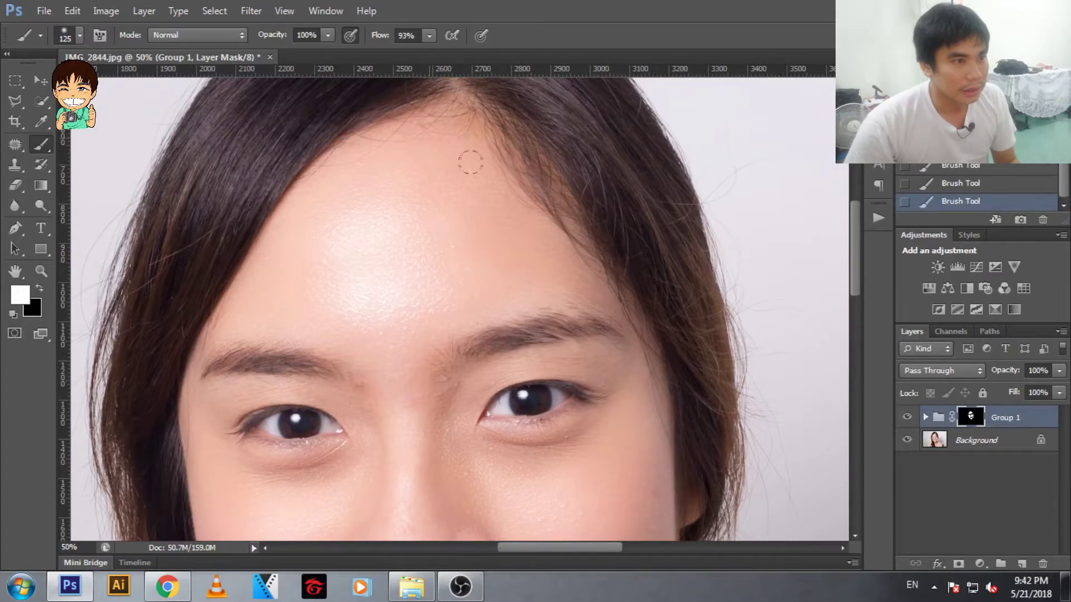
left_click_drag(395, 311, 408, 179)
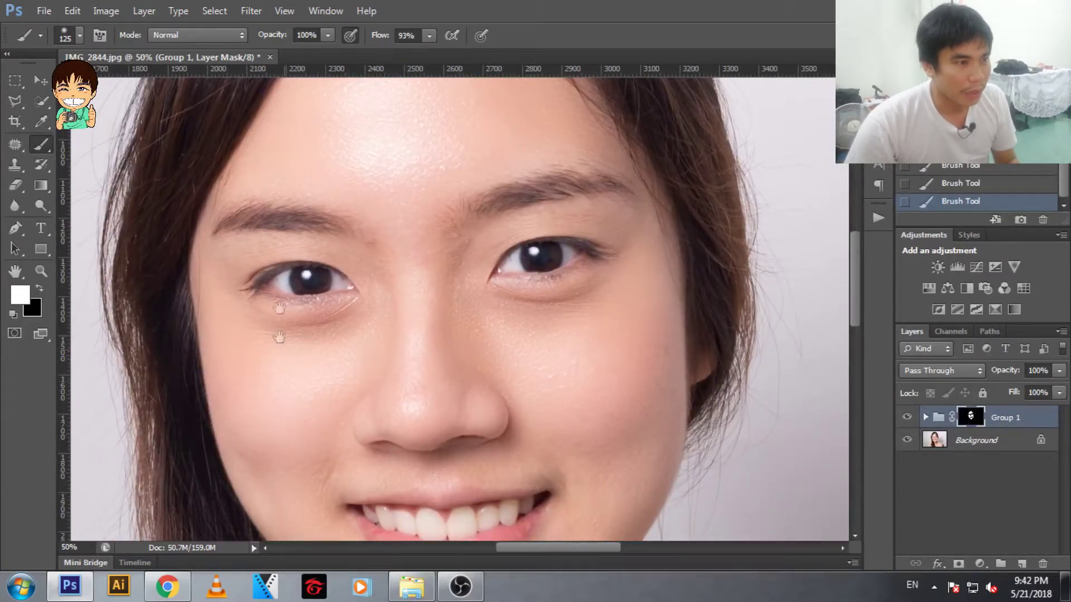
left_click_drag(273, 340, 268, 184)
scroll(375, 327, "down", 1)
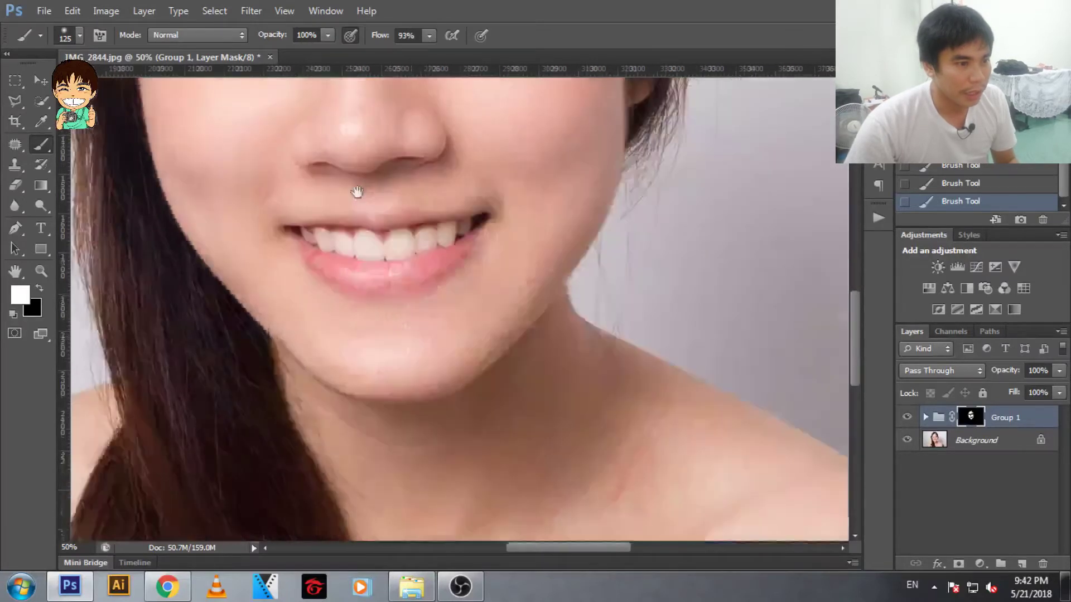
scroll(339, 195, "down", 1)
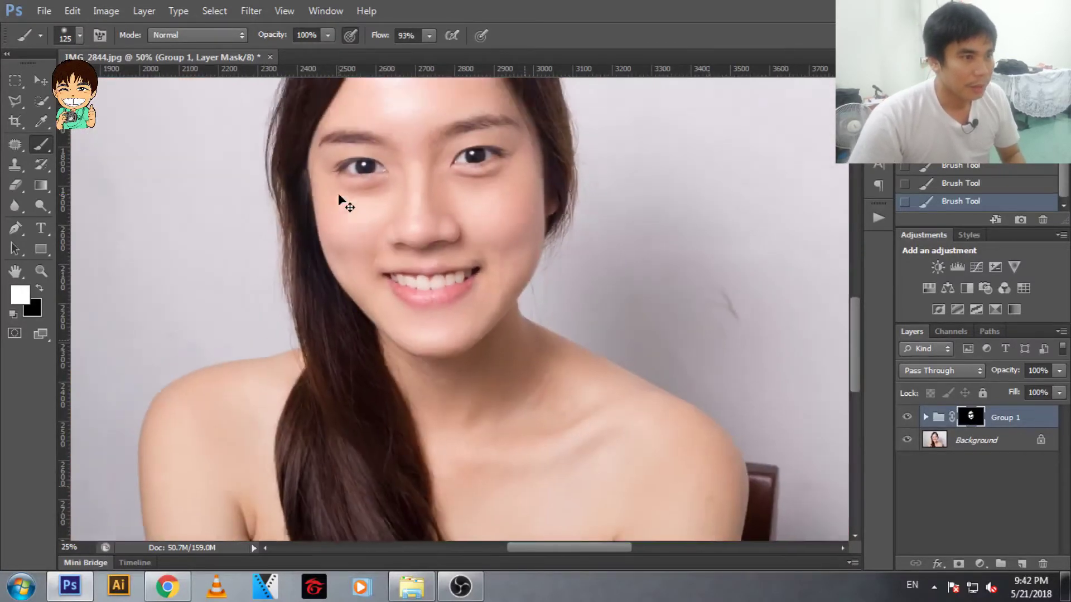
scroll(338, 195, "down", 1)
scroll(339, 195, "down", 1)
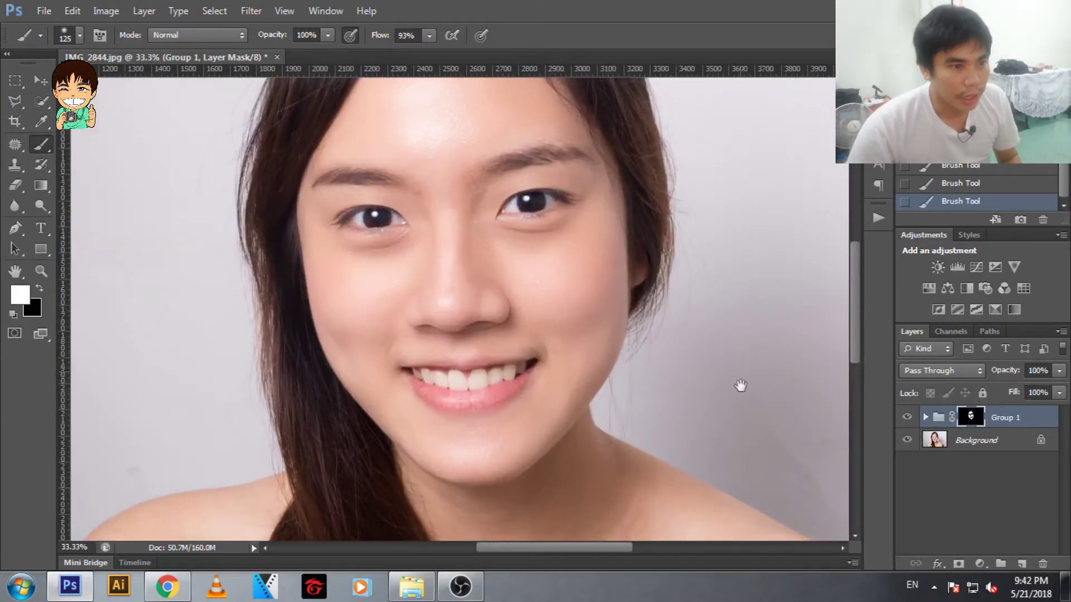
left_click_drag(741, 385, 741, 411)
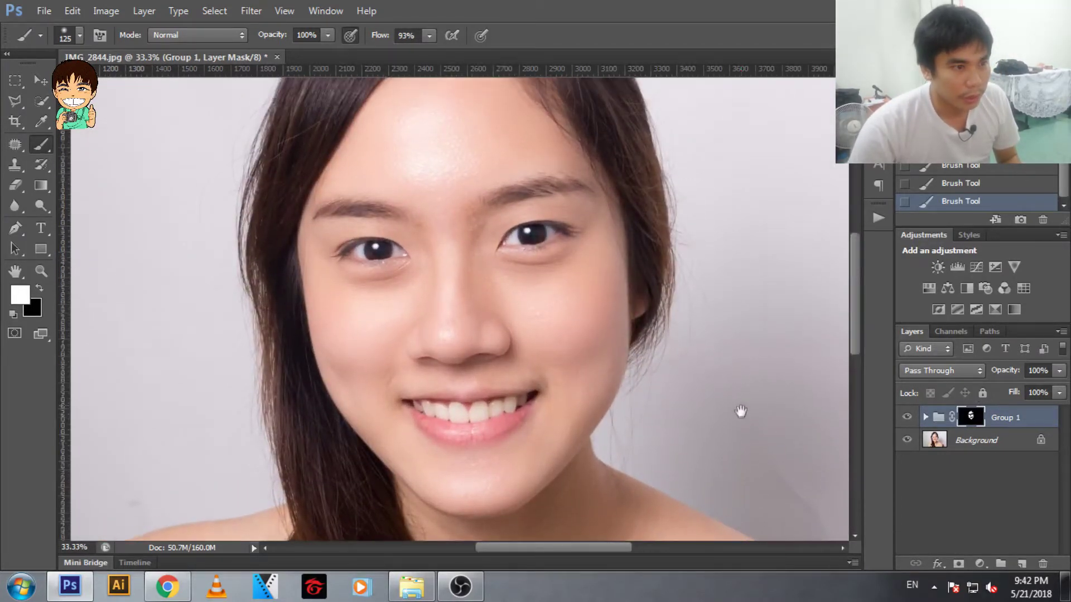
left_click(908, 419)
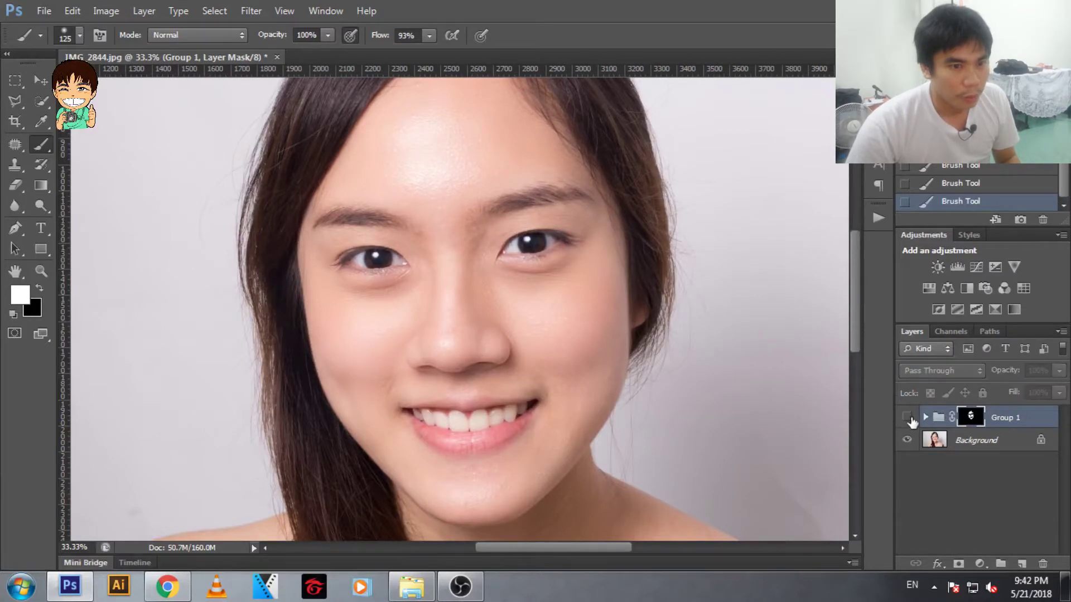
left_click(909, 421)
left_click(907, 420)
left_click(907, 419)
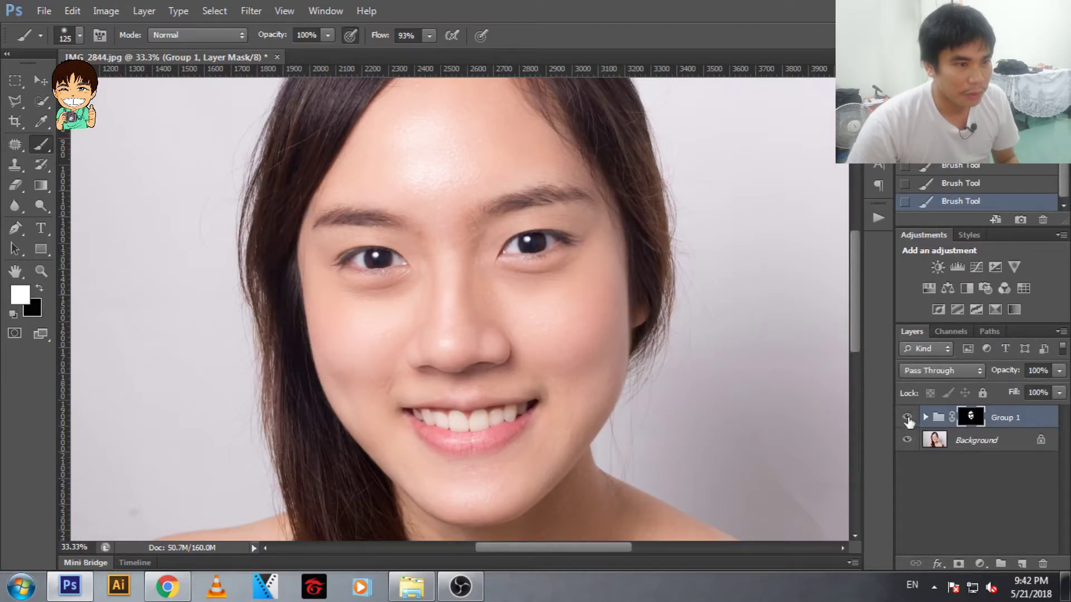
left_click(908, 419)
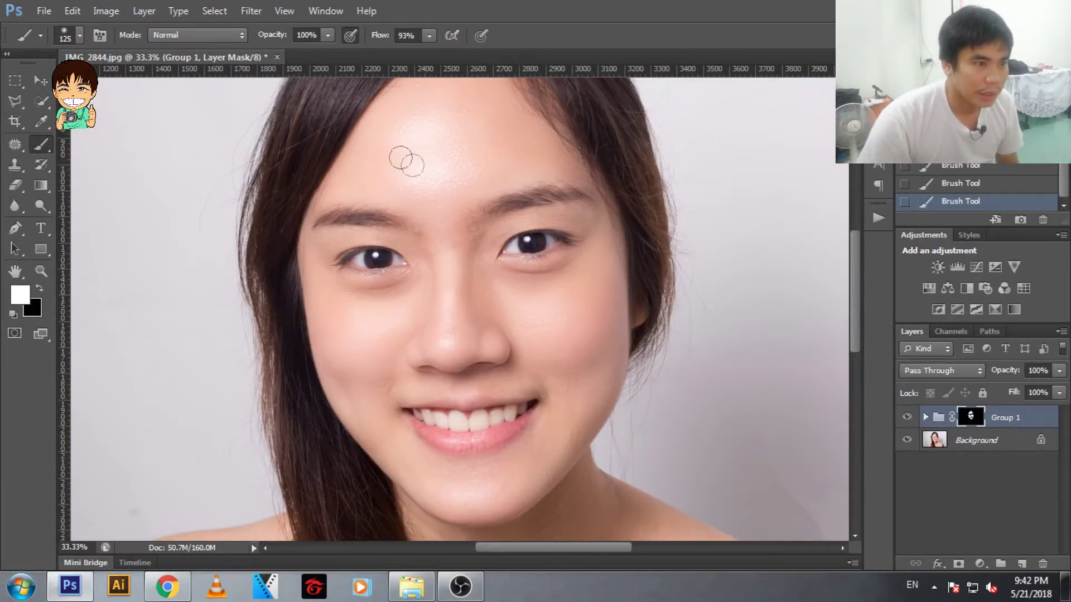
mouse_move(437, 177)
left_mouse_down()
mouse_move(417, 287)
mouse_move(426, 195)
left_mouse_up()
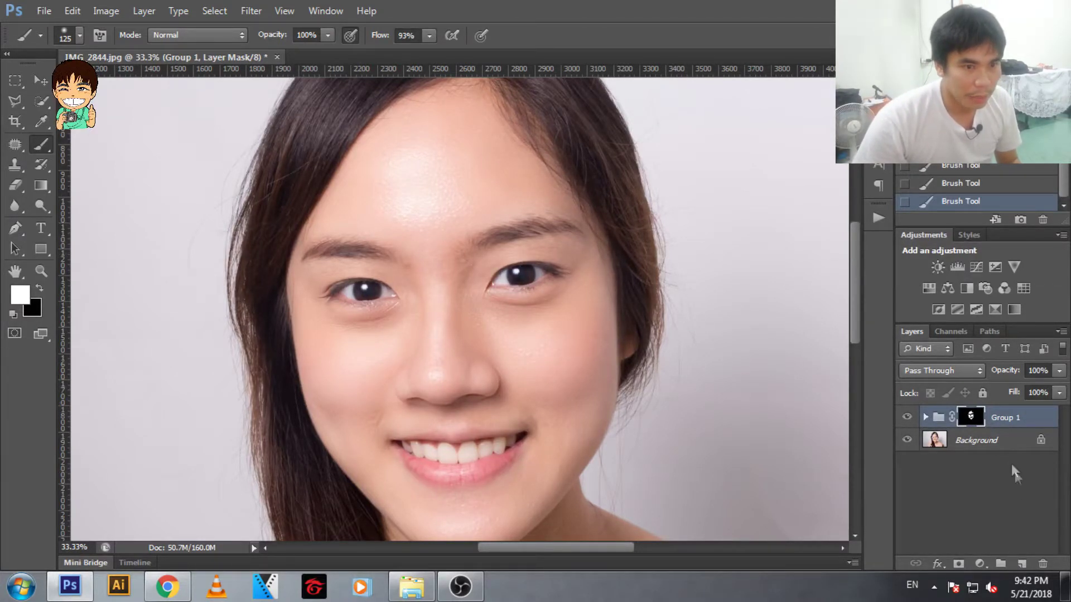
Add an empty Layer 1 above Group 1 and set the foreground colour to pinkish red f86565
left_click(1022, 564)
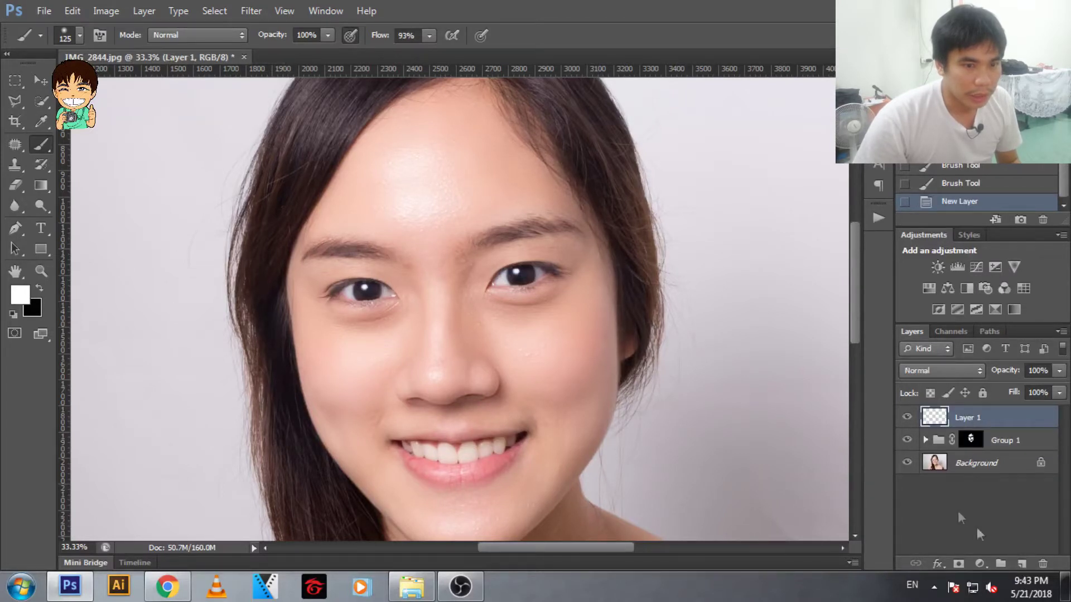
left_click(19, 294)
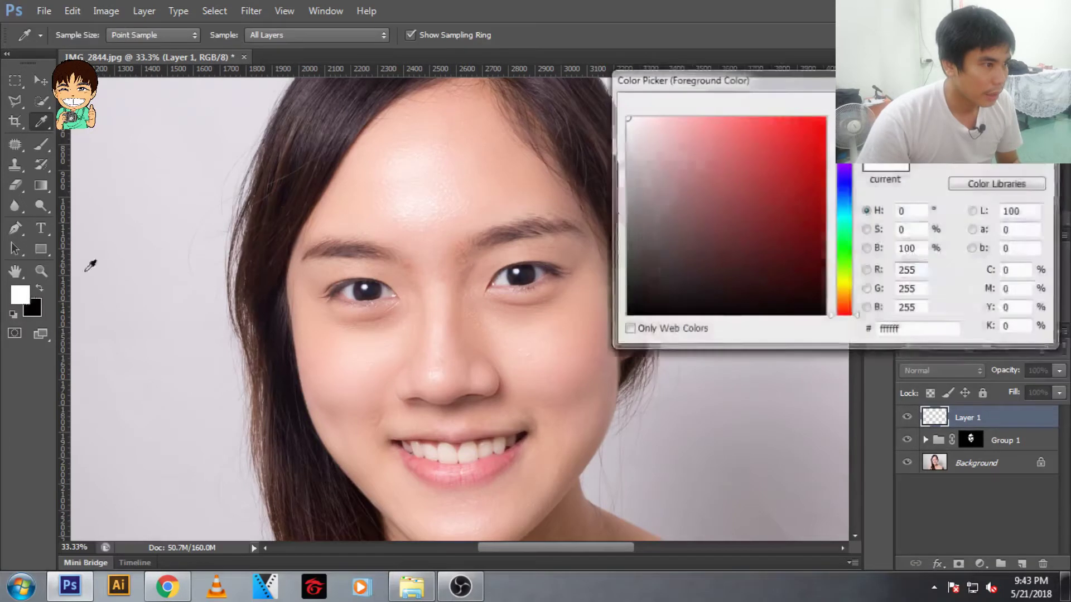
mouse_move(758, 134)
left_mouse_down()
mouse_move(812, 125)
mouse_move(786, 120)
left_mouse_up()
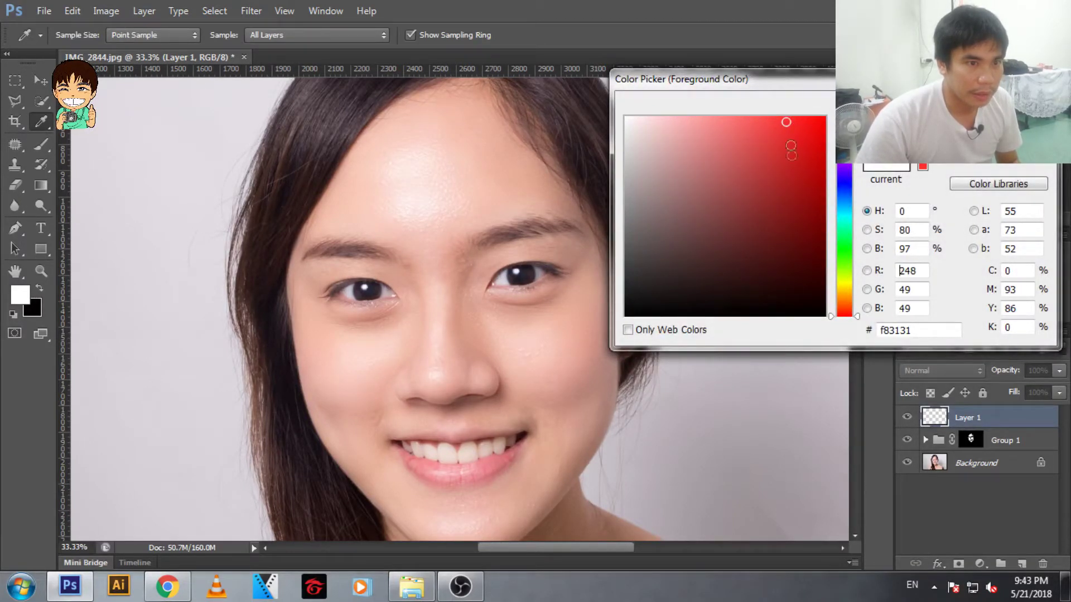
left_click_drag(743, 122, 772, 125)
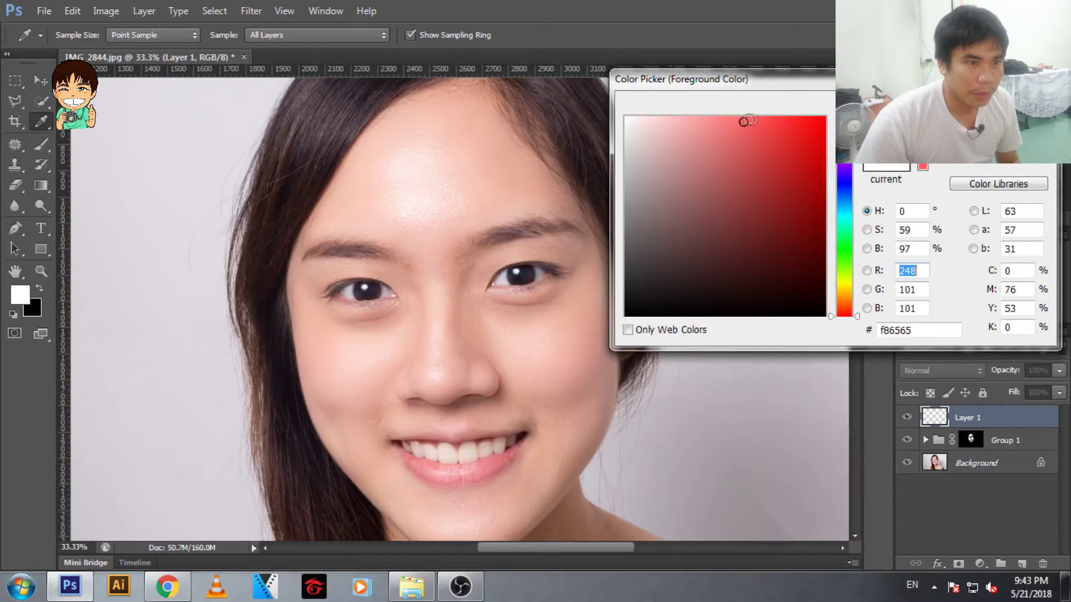
key("Return")
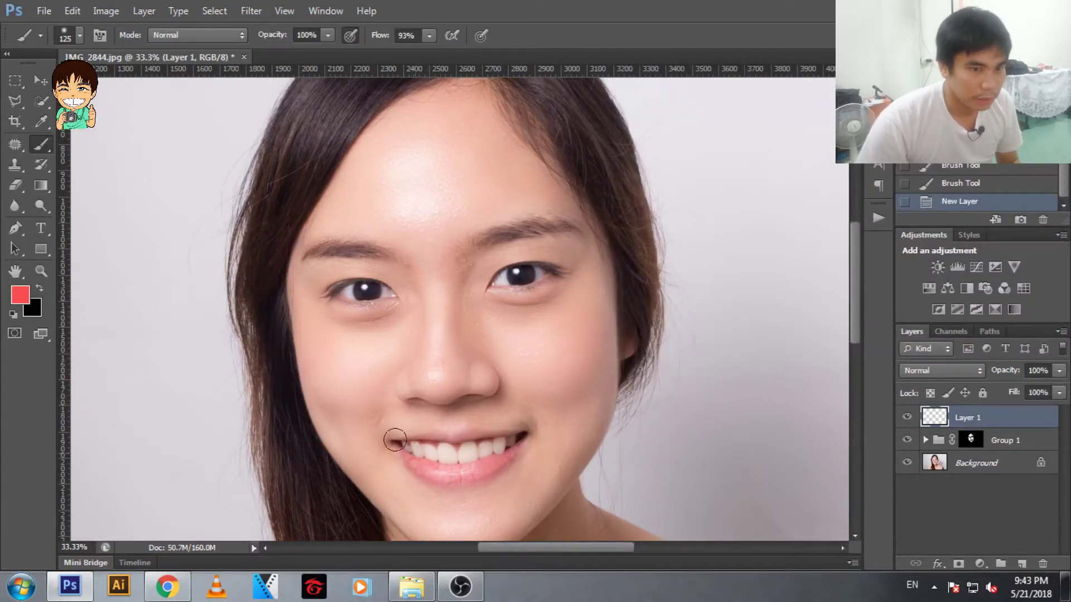
Undo a test red stroke on the lip and set Layer 1's blend mode to Soft Light
left_click_drag(430, 467, 469, 466)
key("ctrl+z")
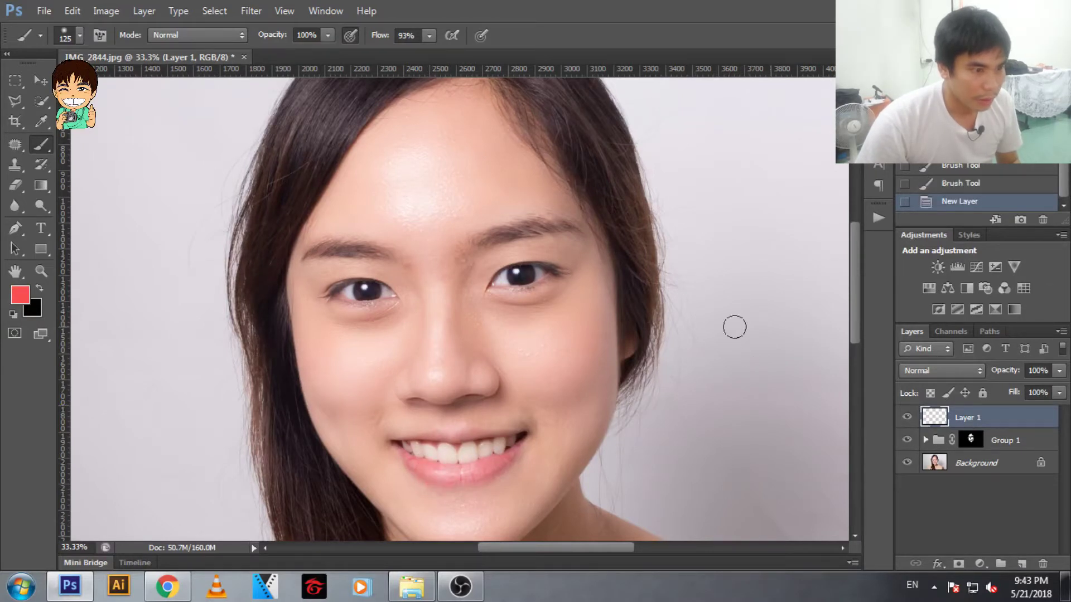
left_click(937, 372)
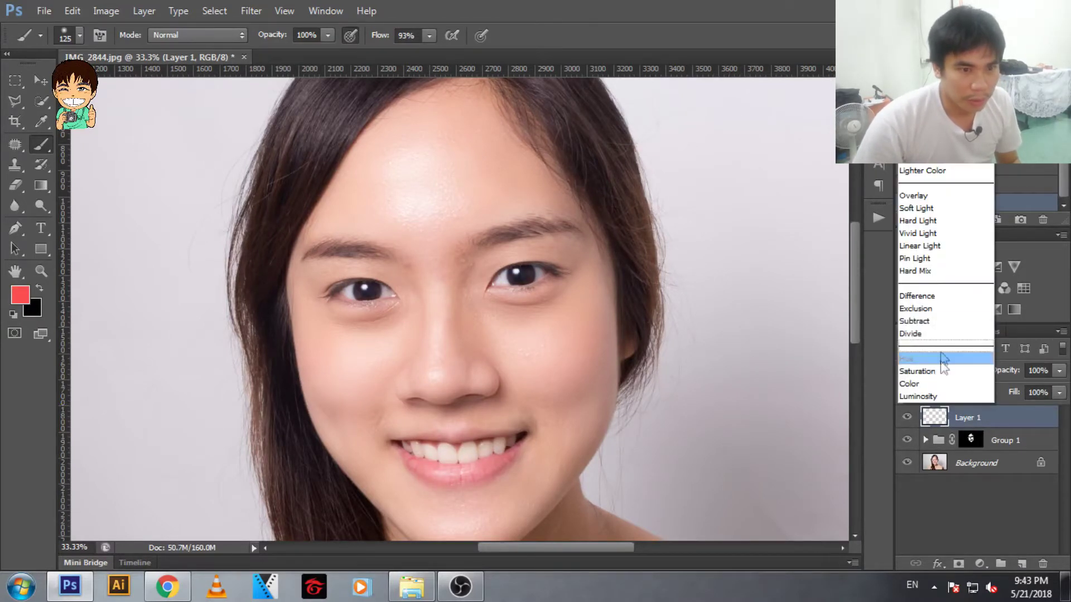
left_click(916, 214)
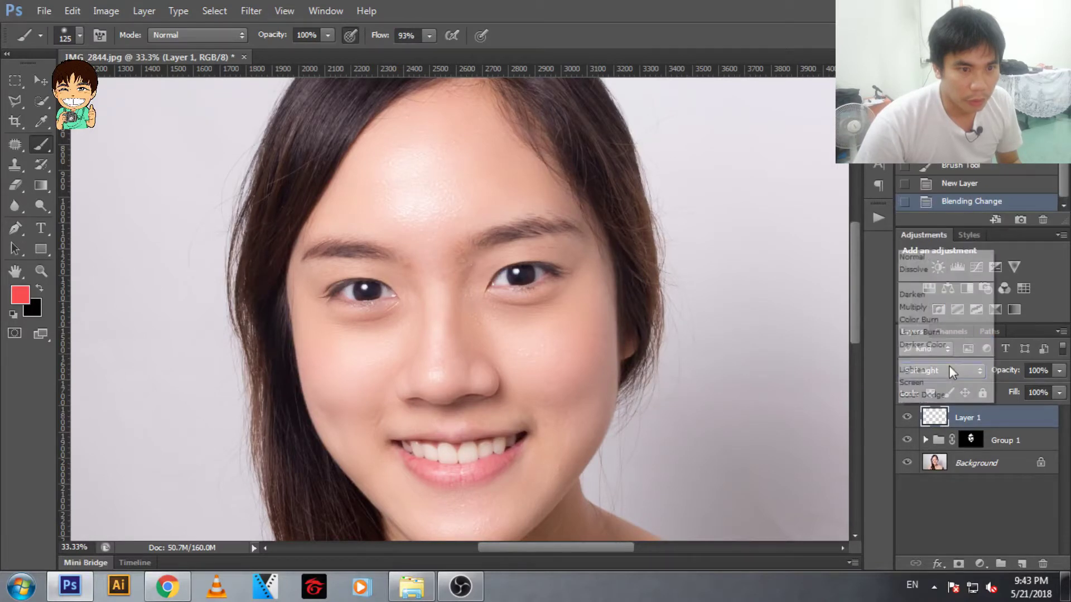
left_click(949, 368)
left_click(915, 213)
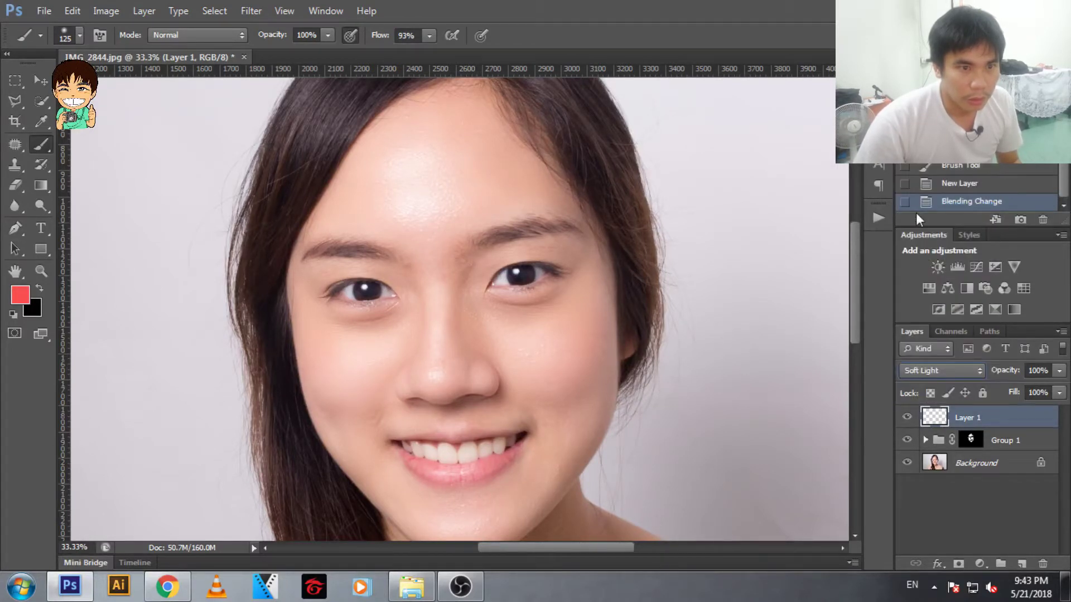
key("ctrl+plus")
key("ctrl+plus")
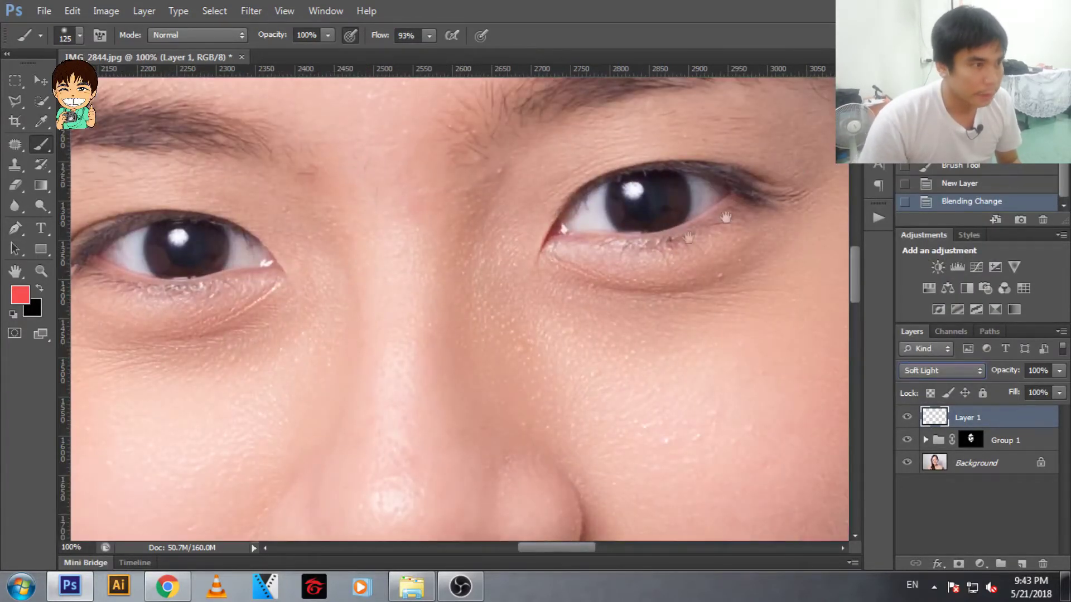
With a smaller brush, paint the pinkish-red tint across the entire lower lip on Layer 1
mouse_move(558, 452)
left_mouse_down()
mouse_move(598, 335)
mouse_move(602, 241)
left_mouse_up()
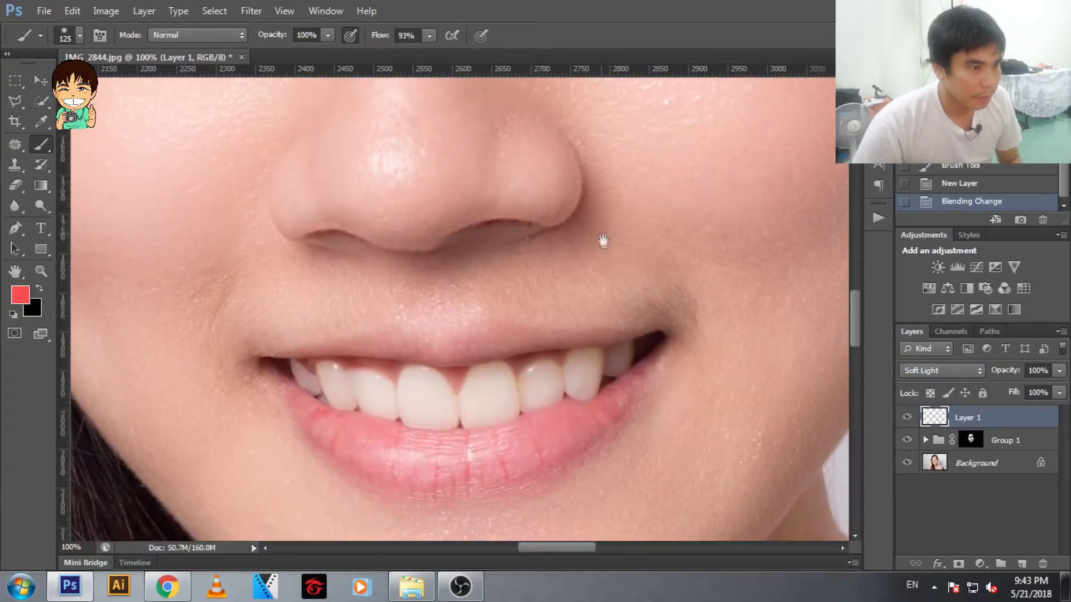
key("bracketleft")
key("bracketleft")
key("bracketleft")
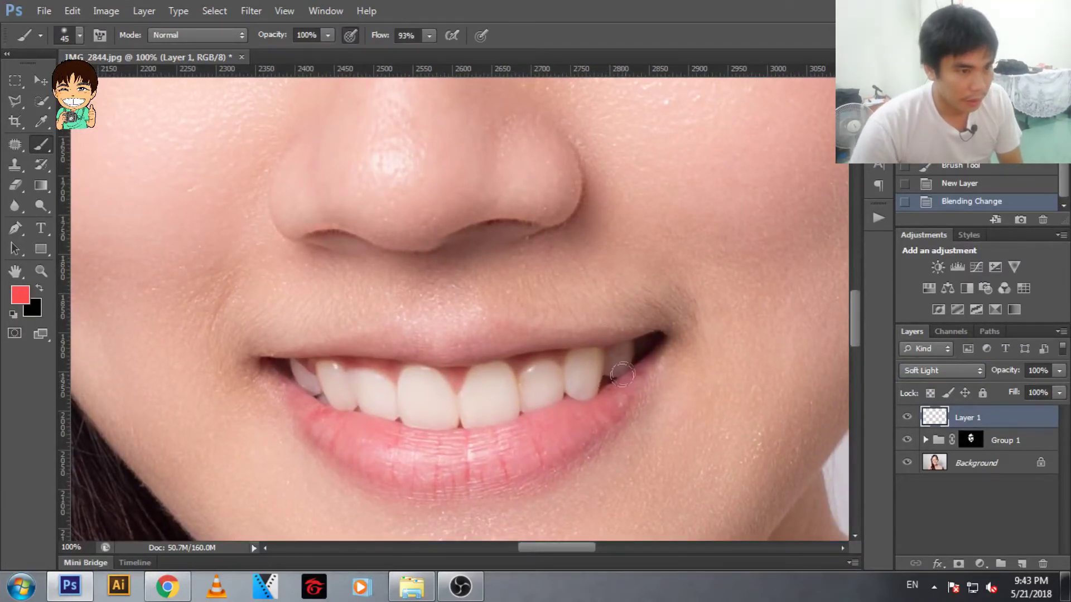
key("bracketleft")
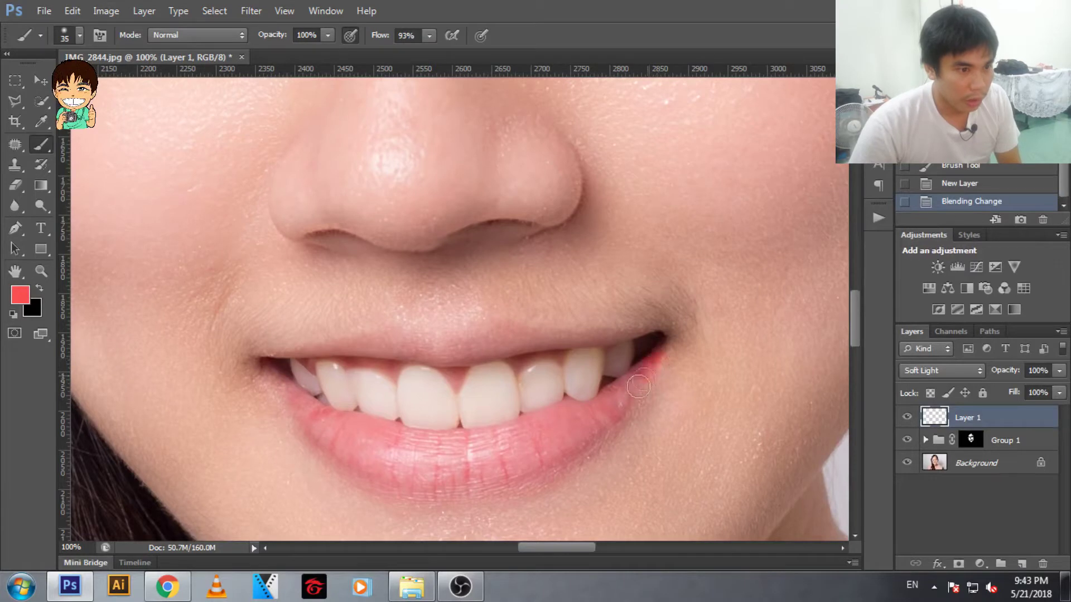
left_click_drag(638, 386, 605, 419)
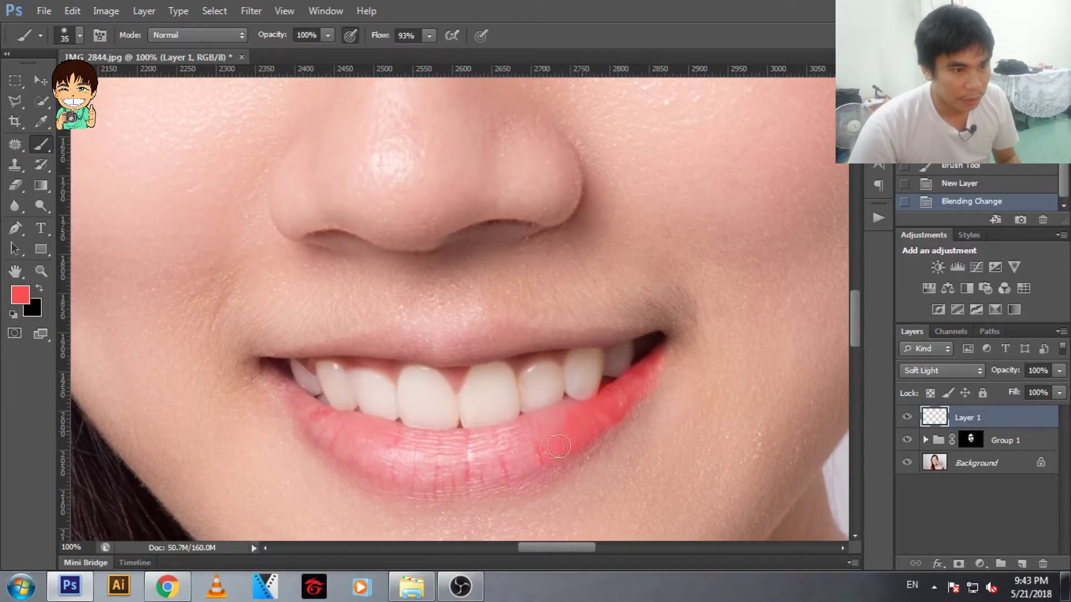
left_click_drag(585, 442, 701, 376)
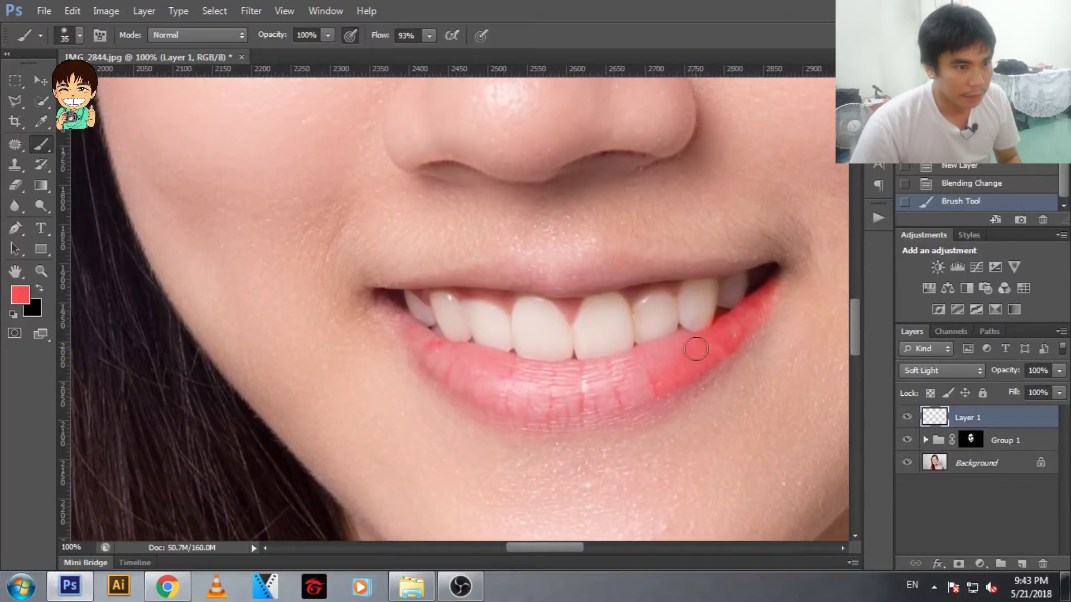
left_click_drag(652, 358, 647, 382)
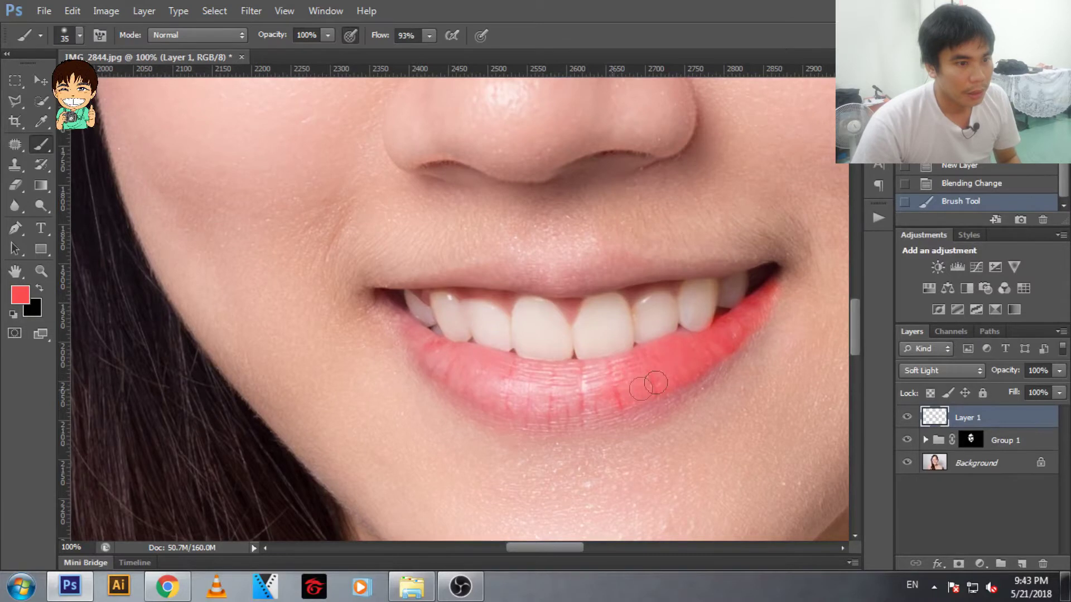
left_click_drag(617, 388, 596, 391)
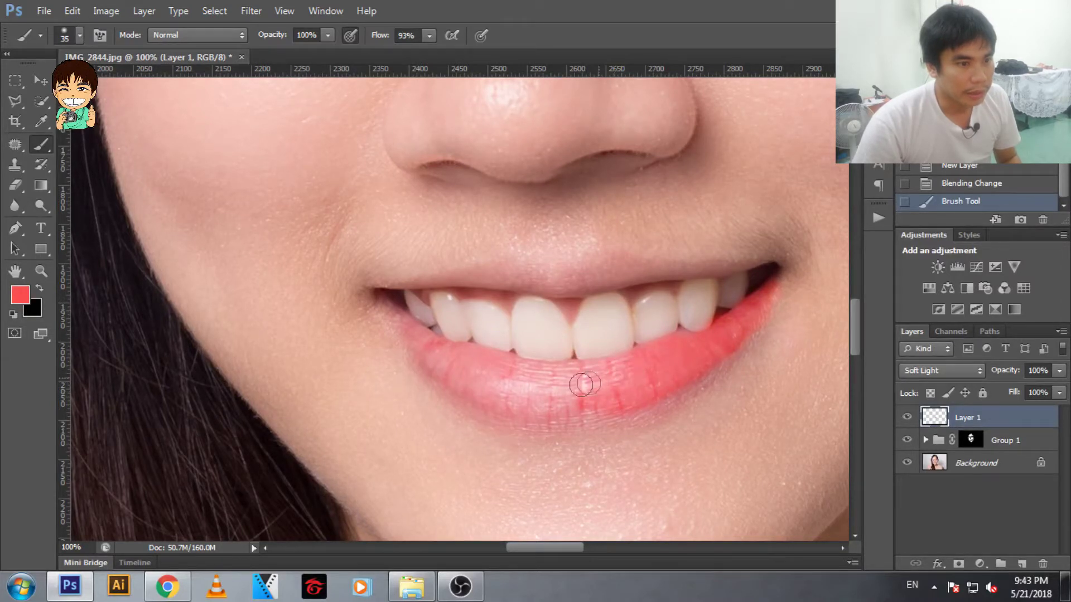
left_click_drag(553, 401, 428, 343)
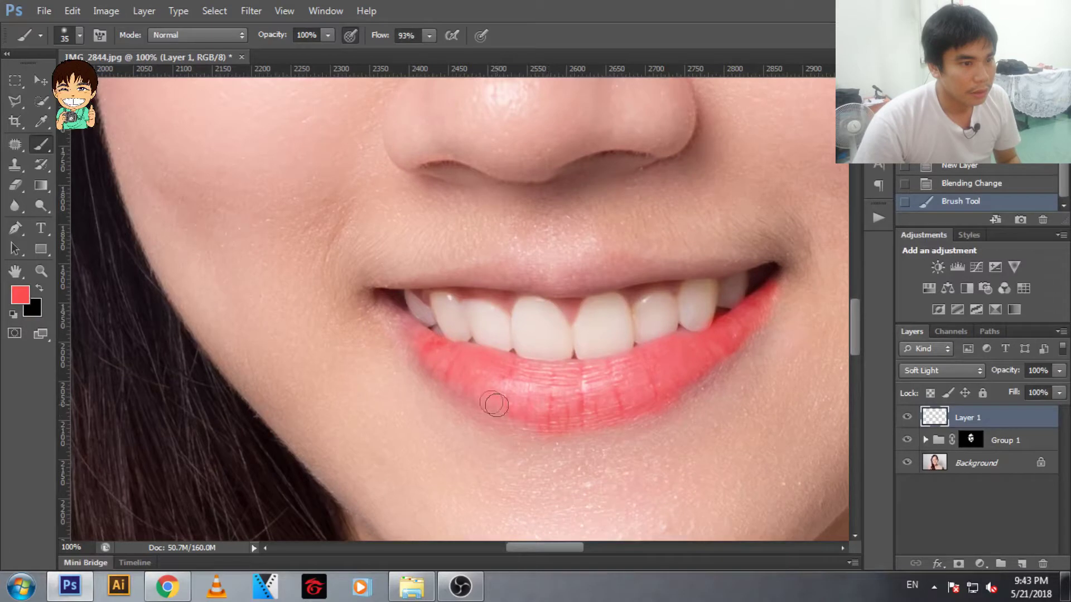
left_click_drag(530, 401, 557, 363)
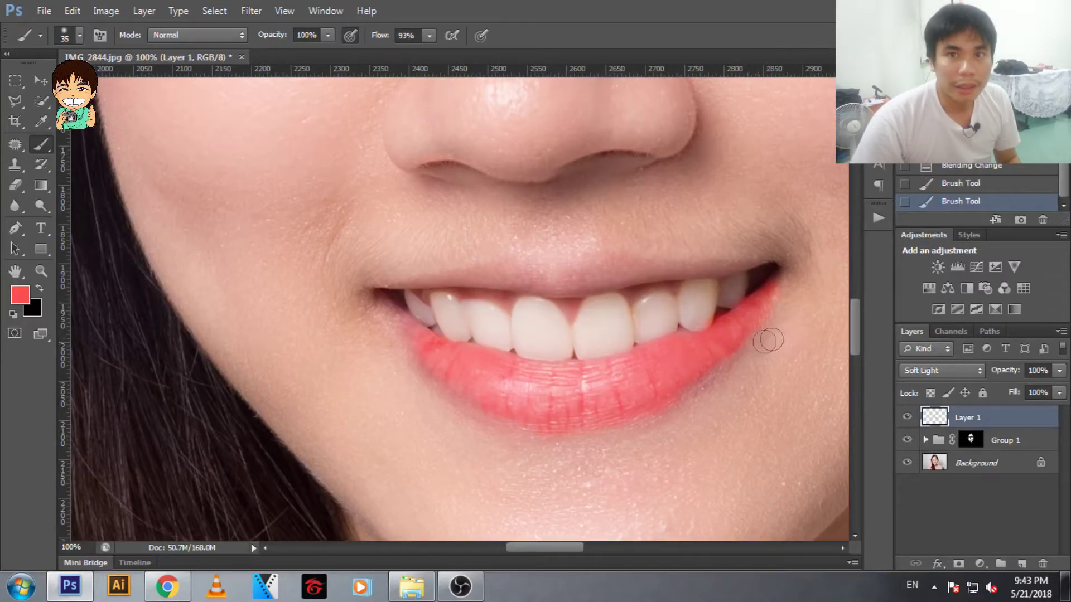
Using a 20 then 10 px brush, tint the left mouth corner and upper lip edge
key("bracketleft")
key("bracketleft")
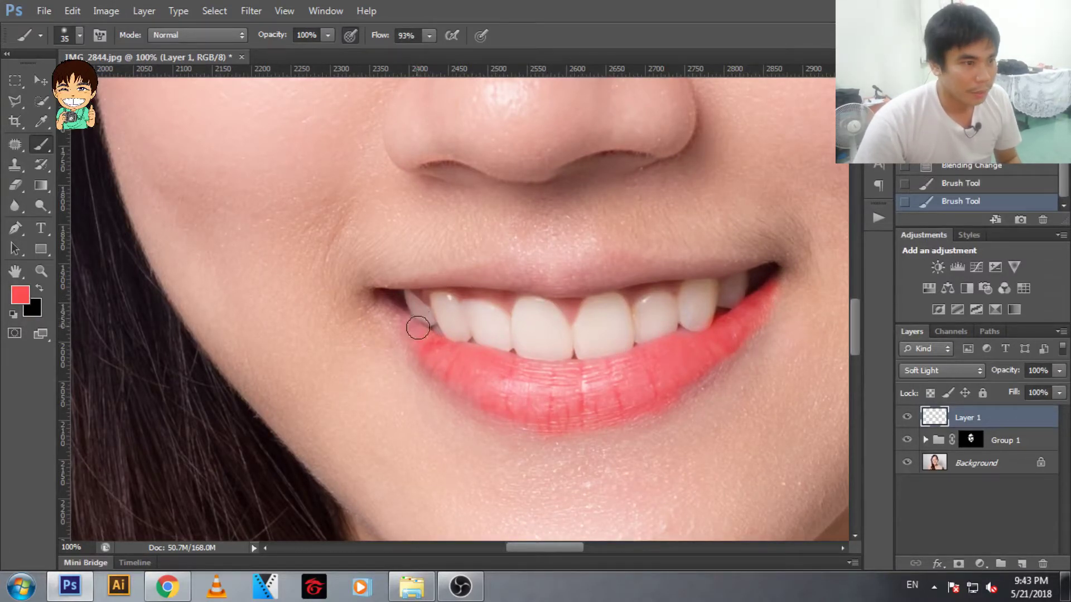
mouse_move(411, 328)
left_mouse_down()
mouse_move(440, 285)
mouse_move(631, 287)
mouse_move(661, 271)
mouse_move(670, 280)
left_mouse_up()
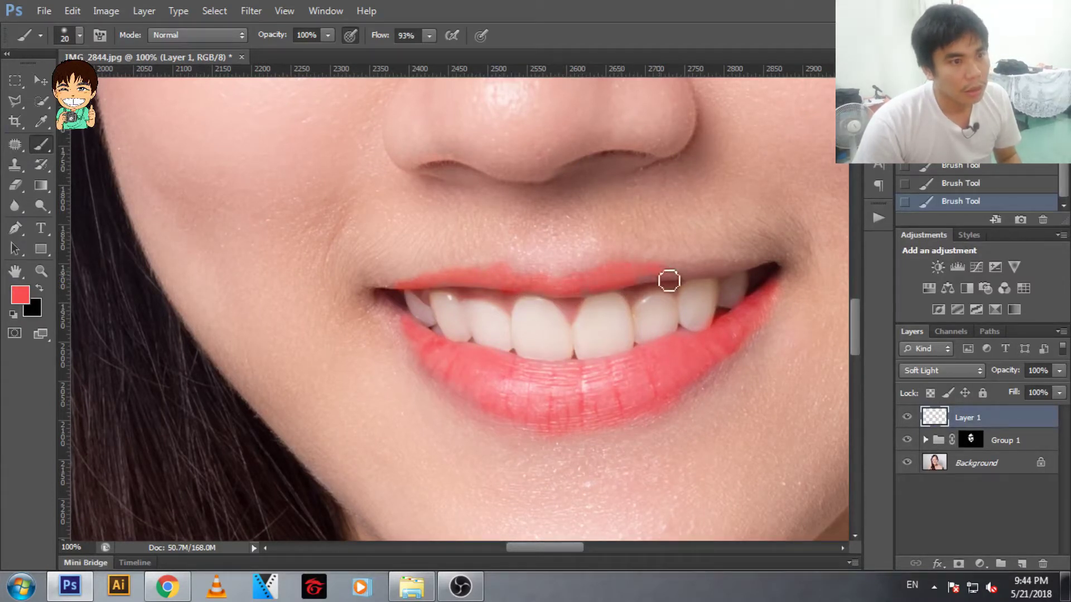
key("bracketleft")
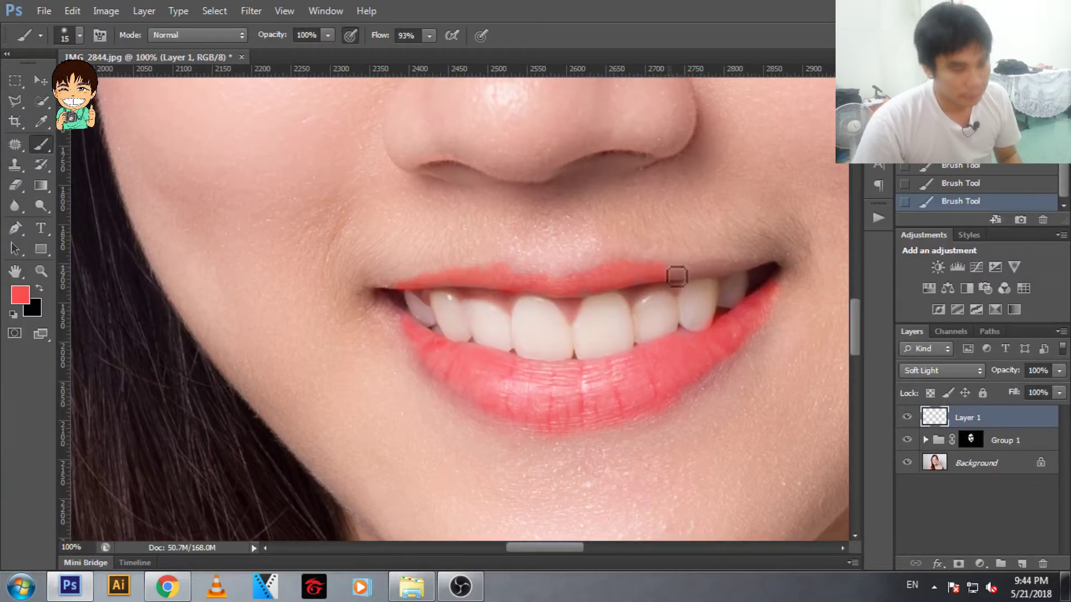
left_click_drag(676, 276, 748, 274)
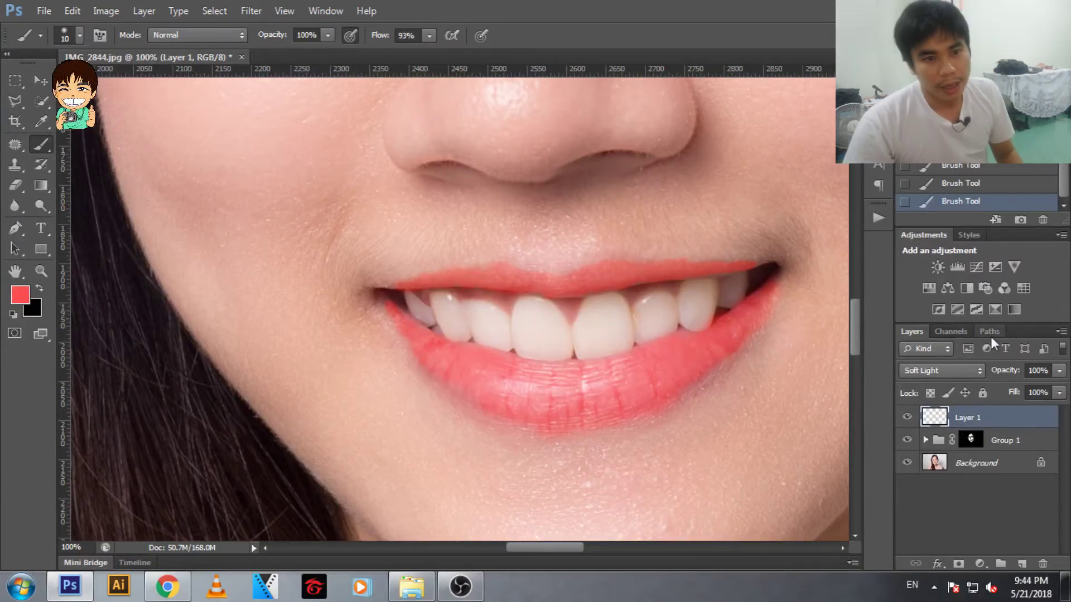
key("ctrl+minus")
key("ctrl+minus")
key("ctrl+minus")
key("ctrl+minus")
key("ctrl+minus")
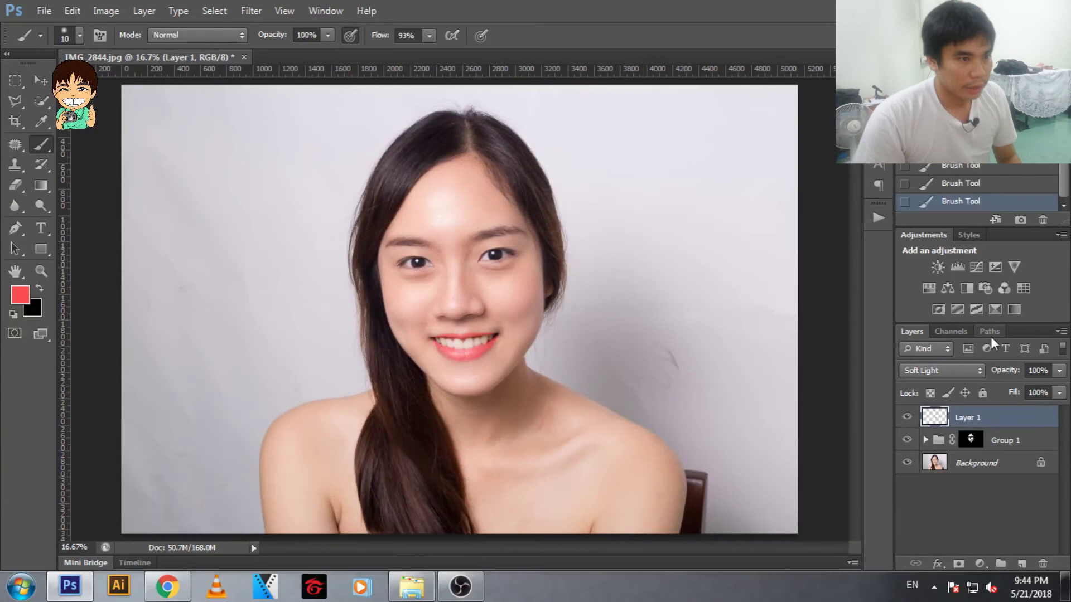
Lower Layer 1's opacity to 52%, keeping Layer 1 selected
left_click(1060, 370)
left_click(1027, 389)
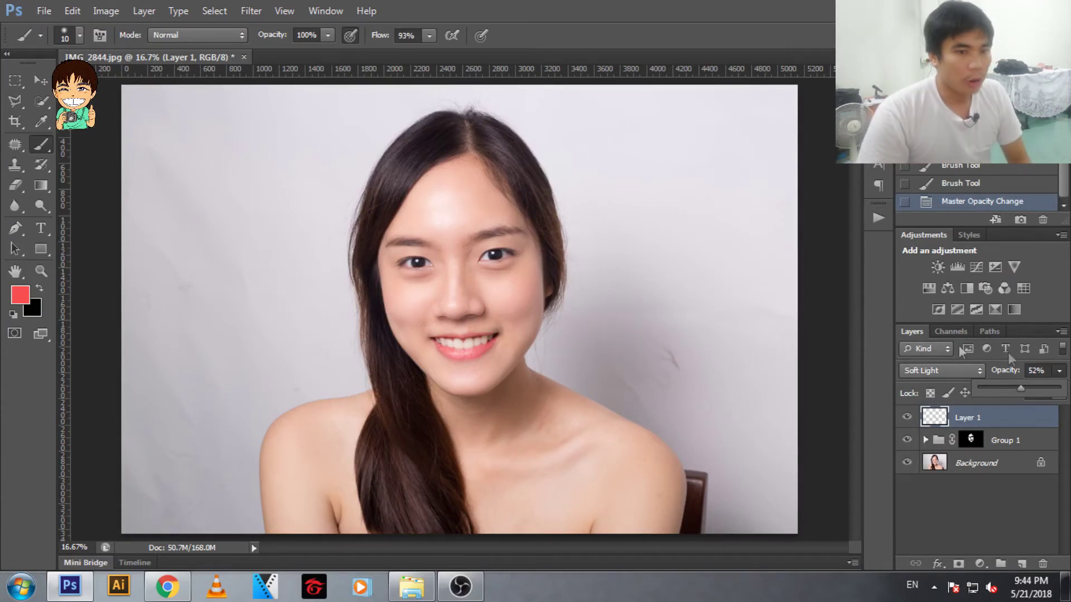
left_click(1002, 465)
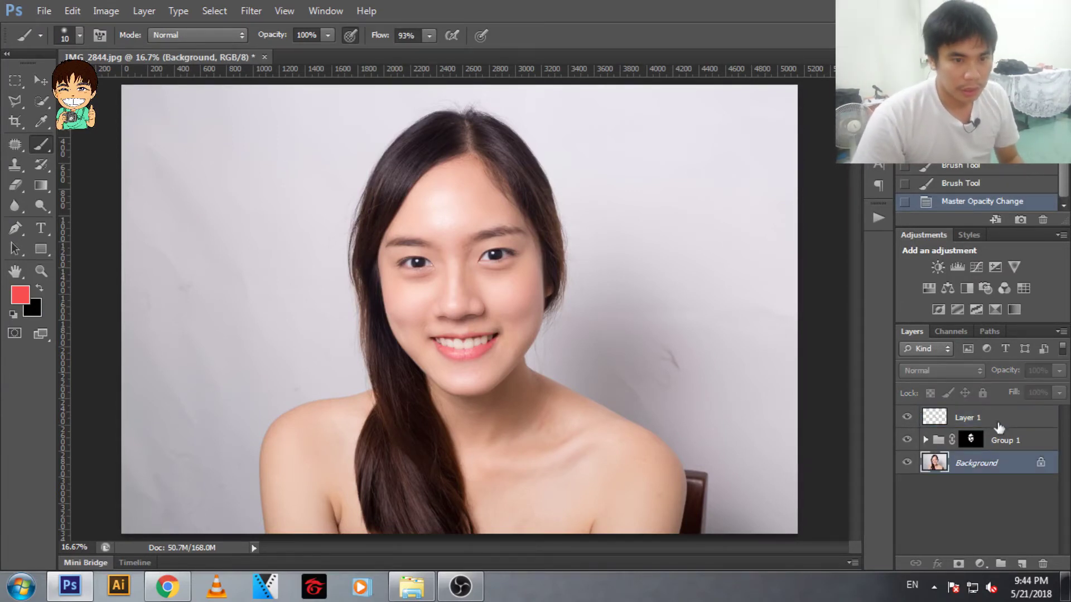
left_click(998, 428)
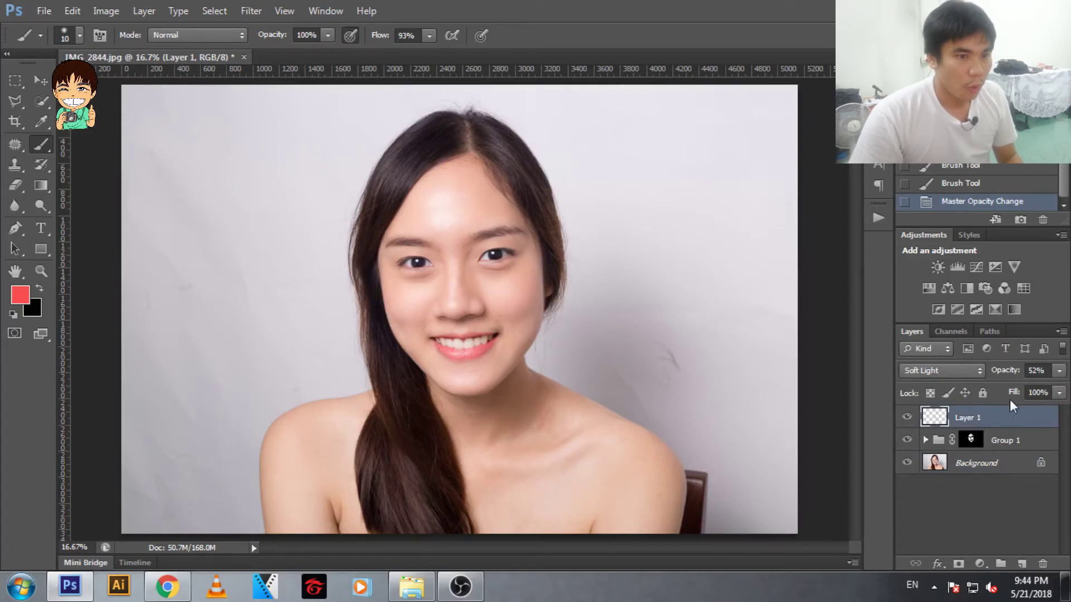
Merge Layer 1, Group 1 and Background into a single Background layer
left_click(987, 470, "shift")
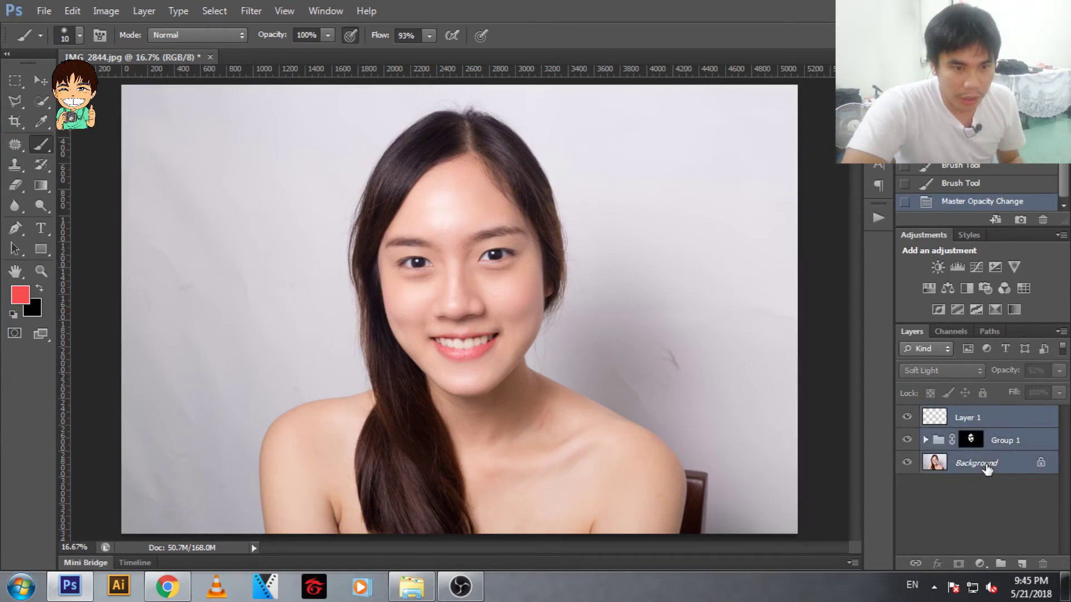
right_click(986, 464)
left_click(981, 424)
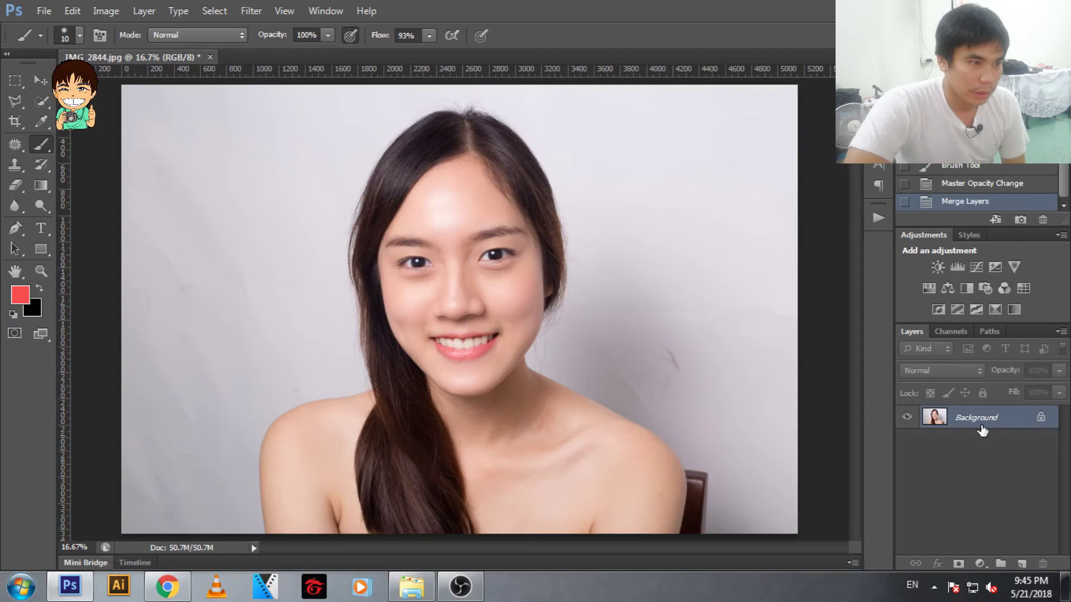
Duplicate the Background layer, then delete the Background copy
left_click_drag(988, 424, 1028, 564)
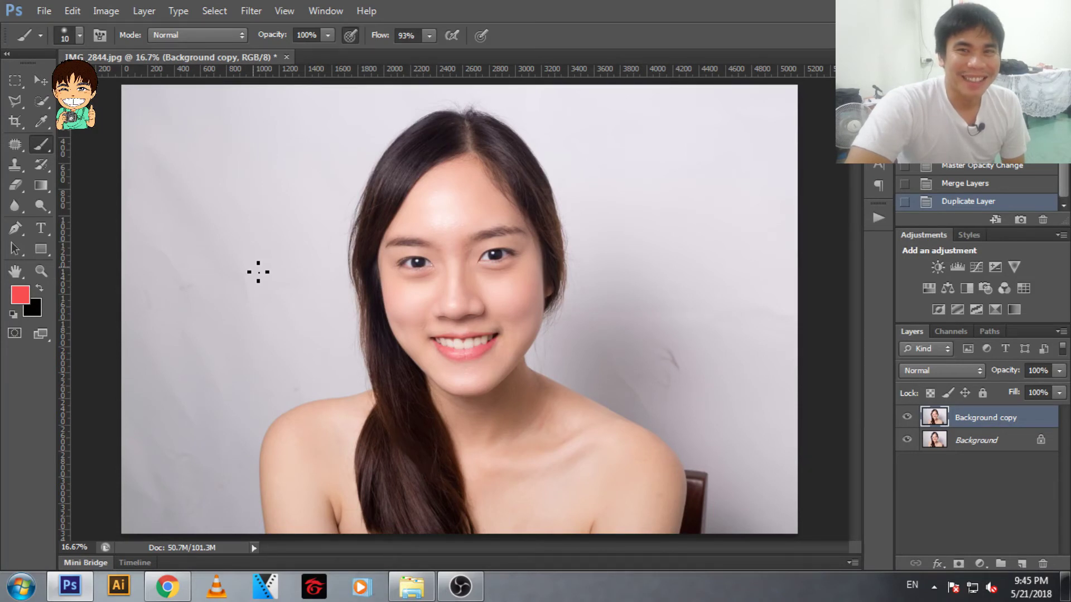
left_click_drag(995, 420, 1042, 564)
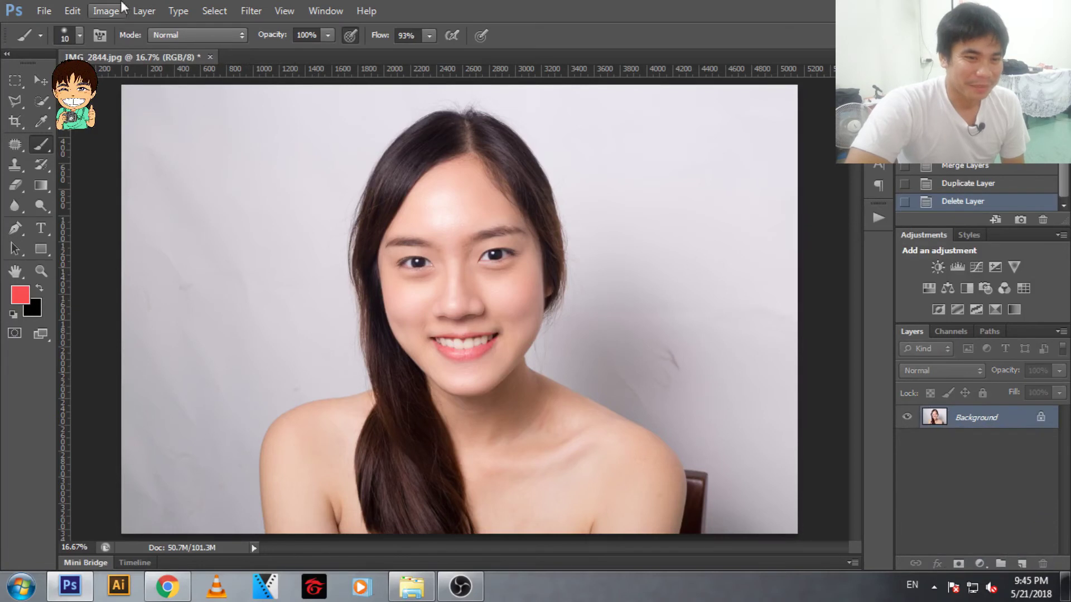
left_click(45, 11)
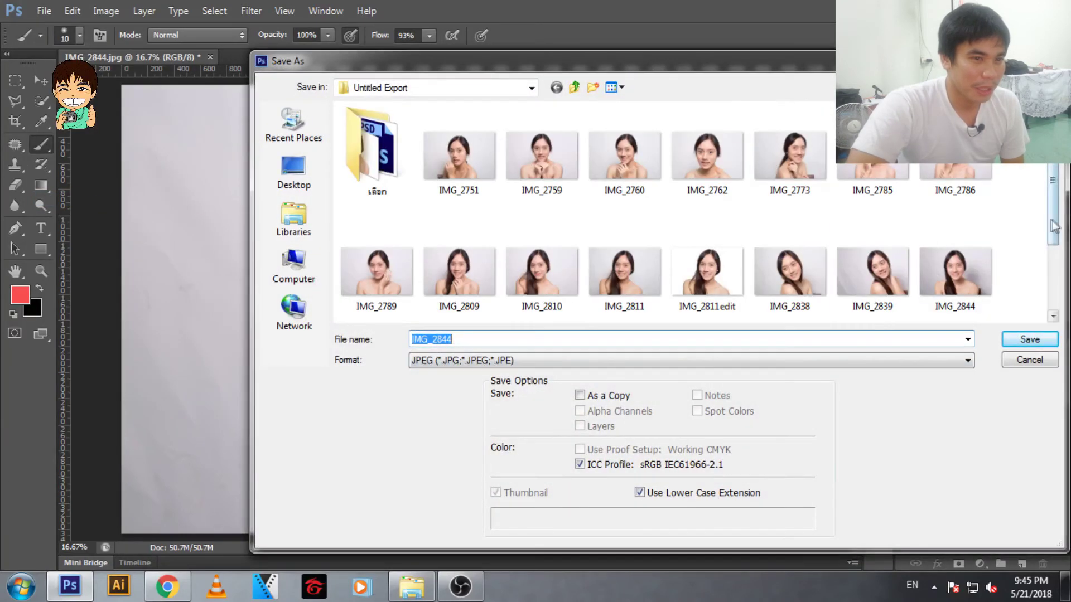
Save the image as JPEG named IMG_284edit1, starting from the IMG_2844 file name
left_click_drag(1053, 226, 1053, 299)
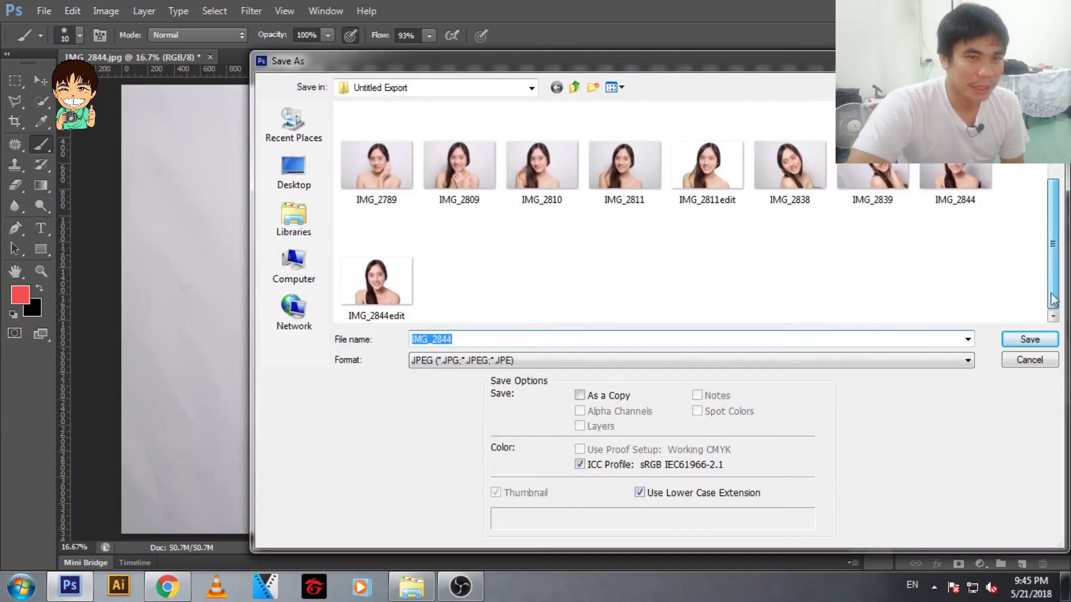
left_click(944, 189)
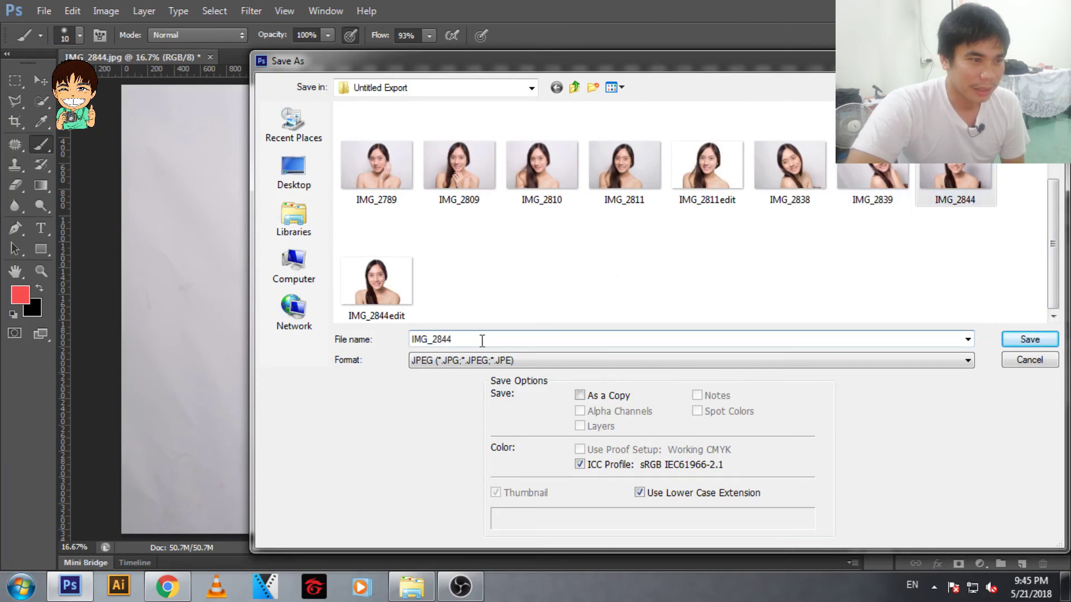
type("d")
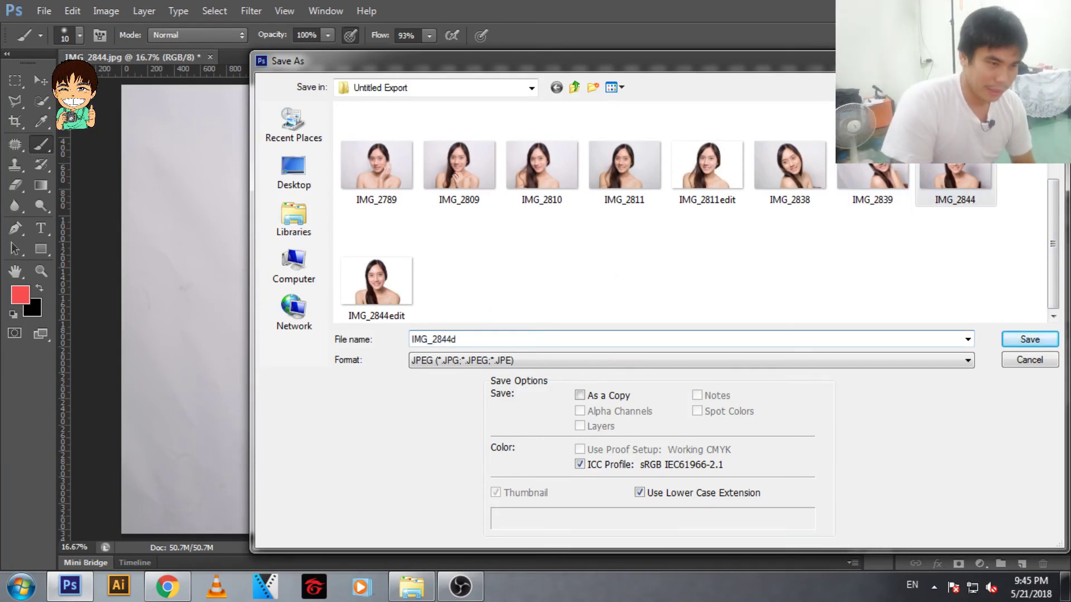
key("BackSpace")
key("BackSpace")
type("d")
key("BackSpace")
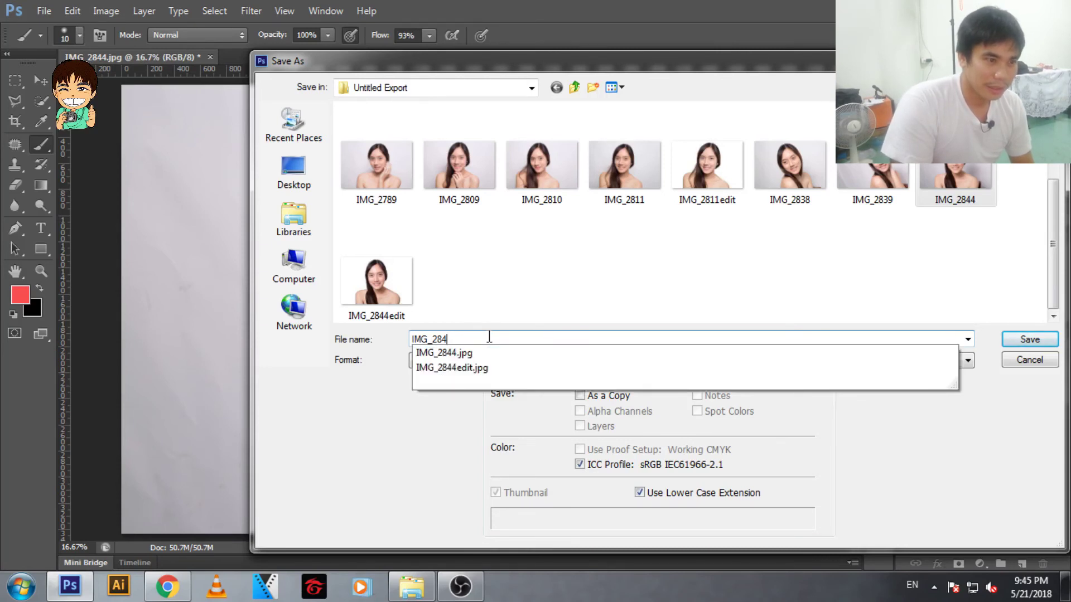
type("edit1")
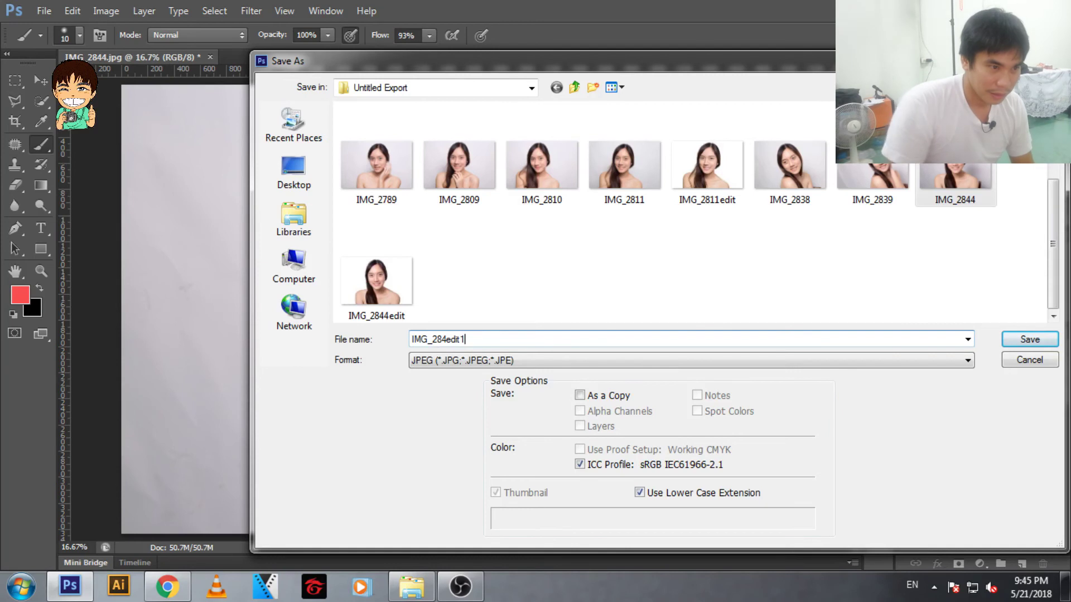
left_click(1028, 341)
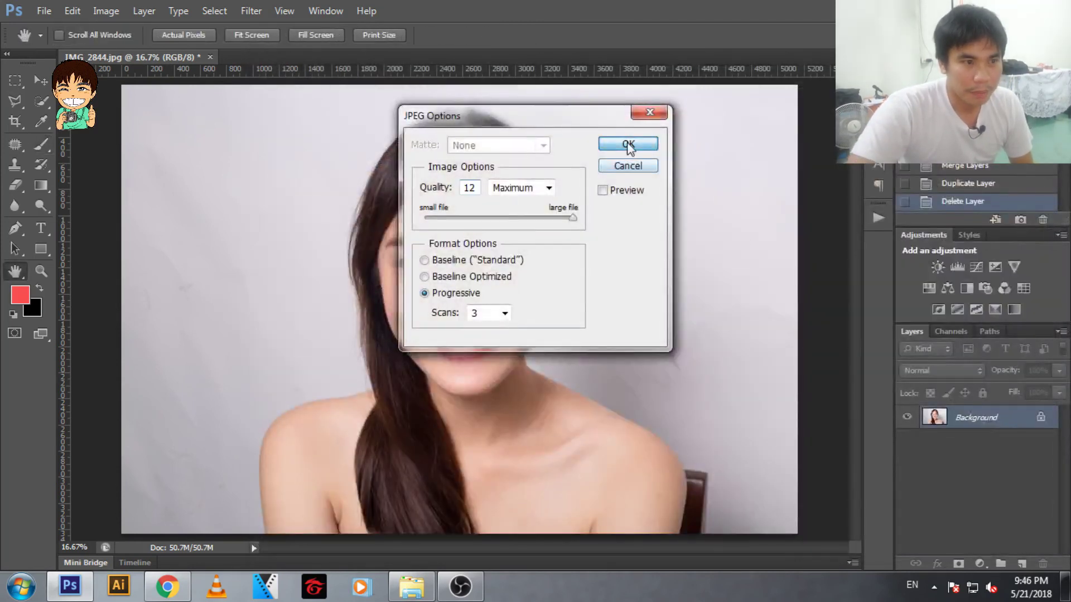
left_click(628, 145)
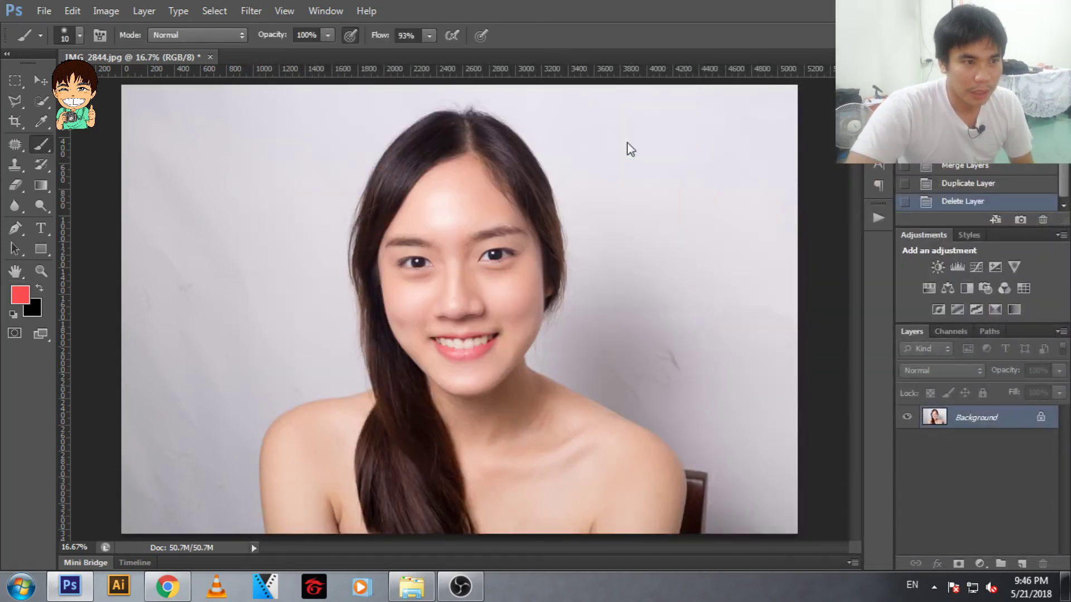